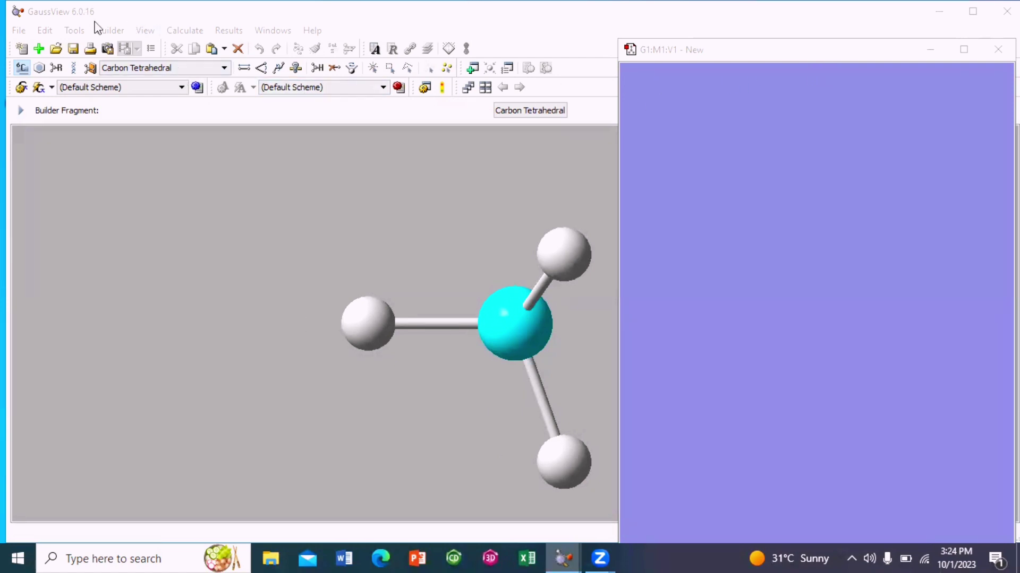
# Step: Open the COMPD_OPT_SPEED.LOG file from the File menu's open dialog
pyautogui.click(19, 31)
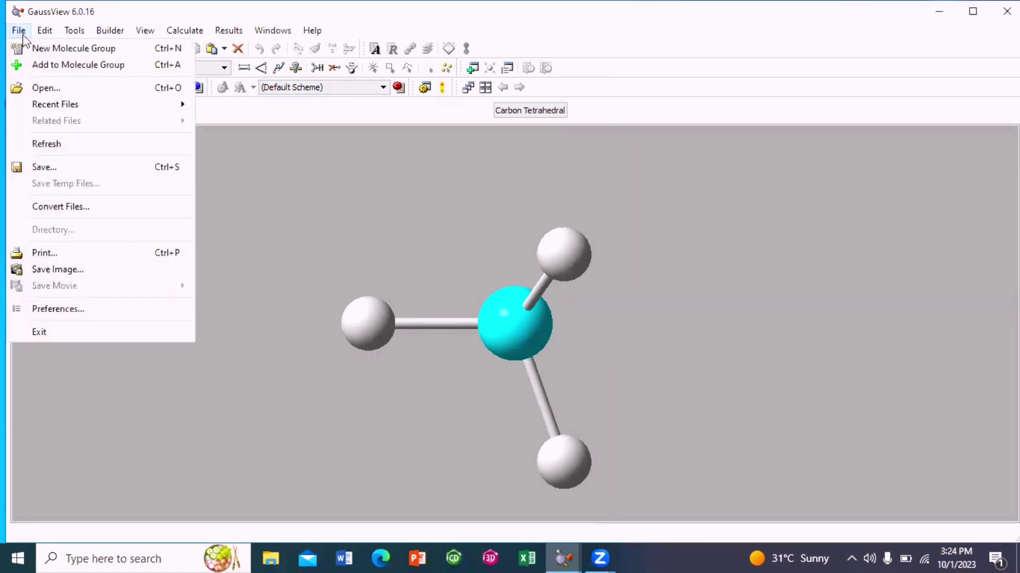
pyautogui.click(45, 88)
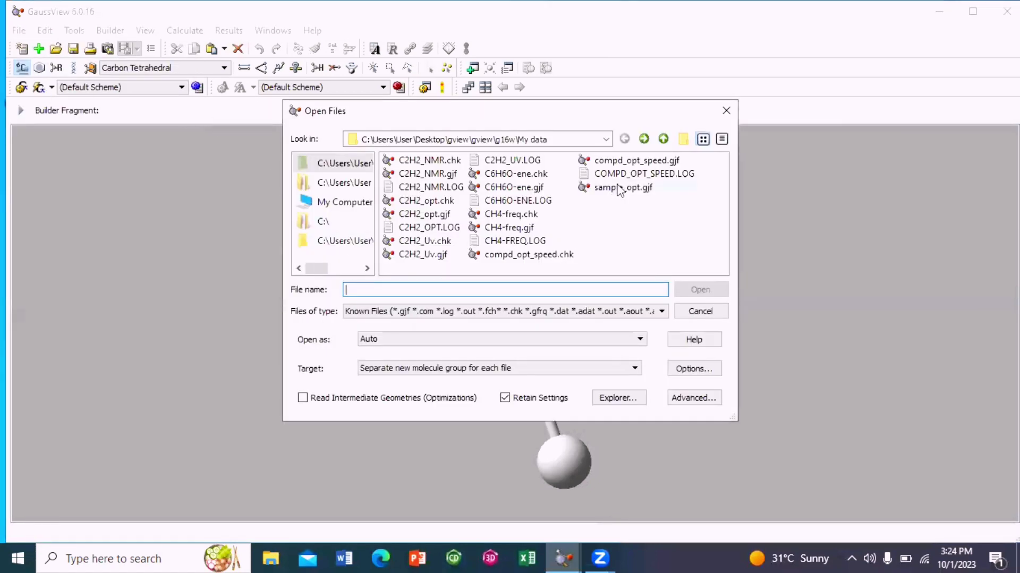
pyautogui.click(629, 173)
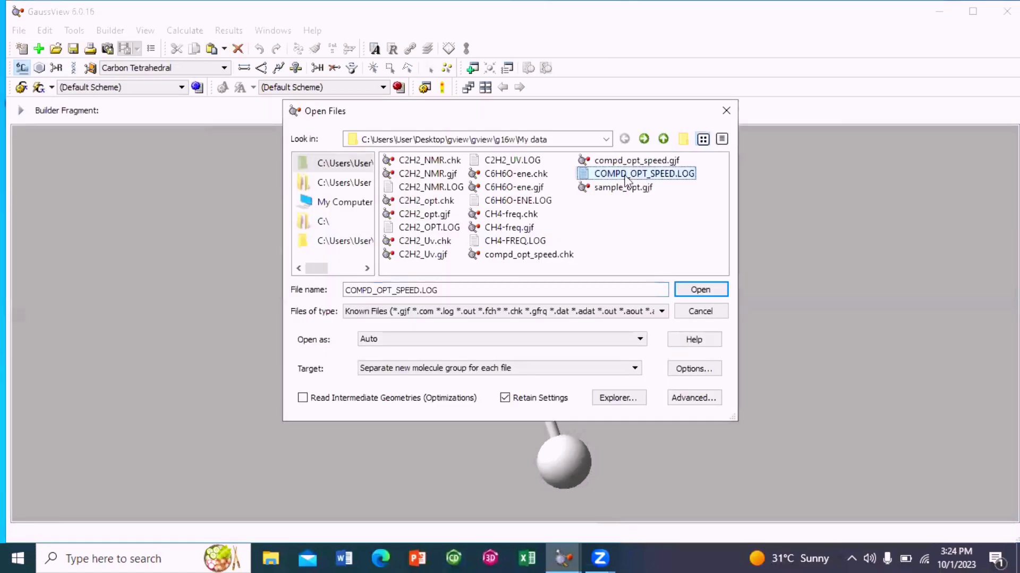
pyautogui.click(701, 290)
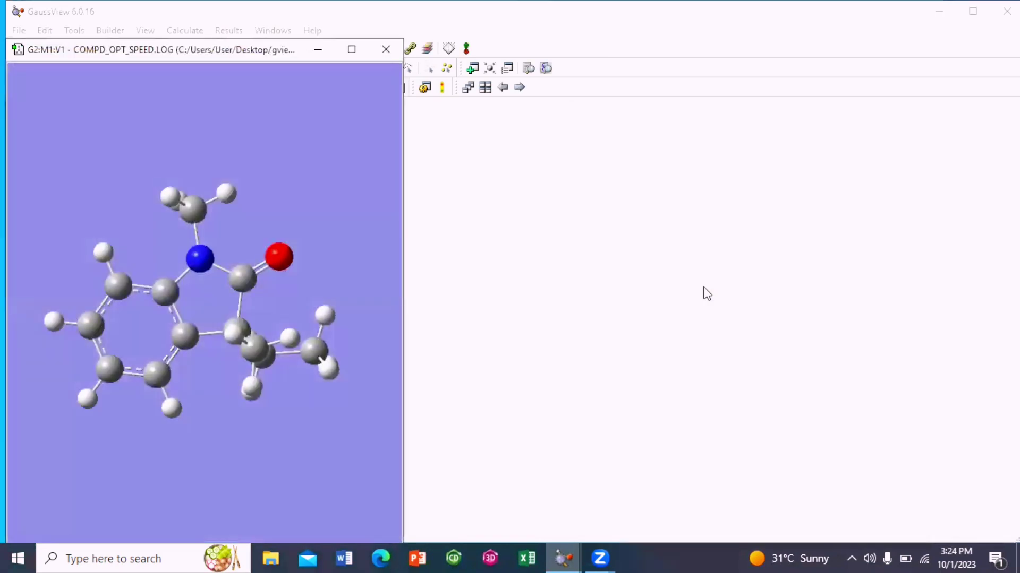
# Step: Copy the optimized molecule into the G1 New window and close the G2 log window
pyautogui.rightClick(296, 212)
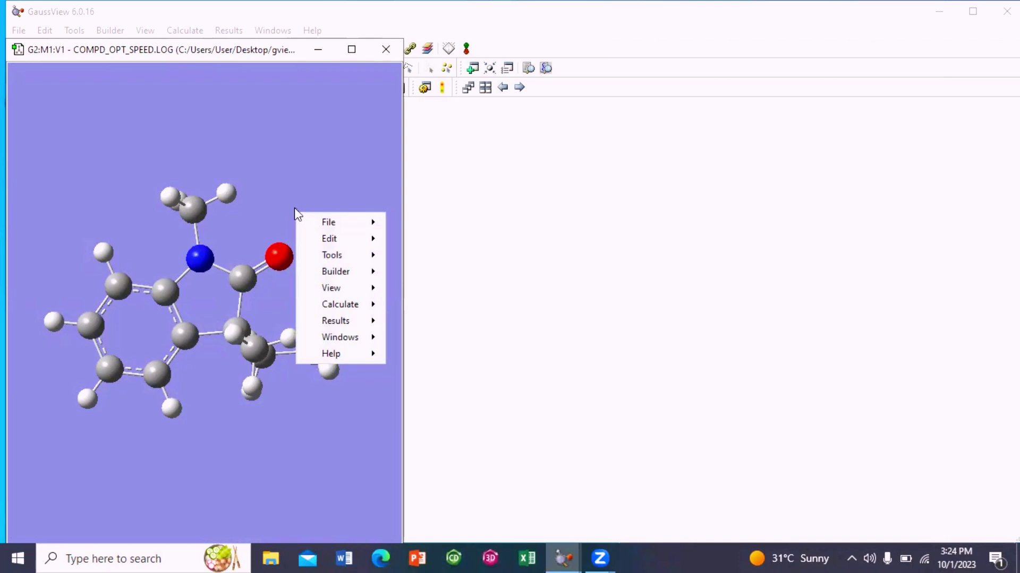
pyautogui.moveTo(329, 239)
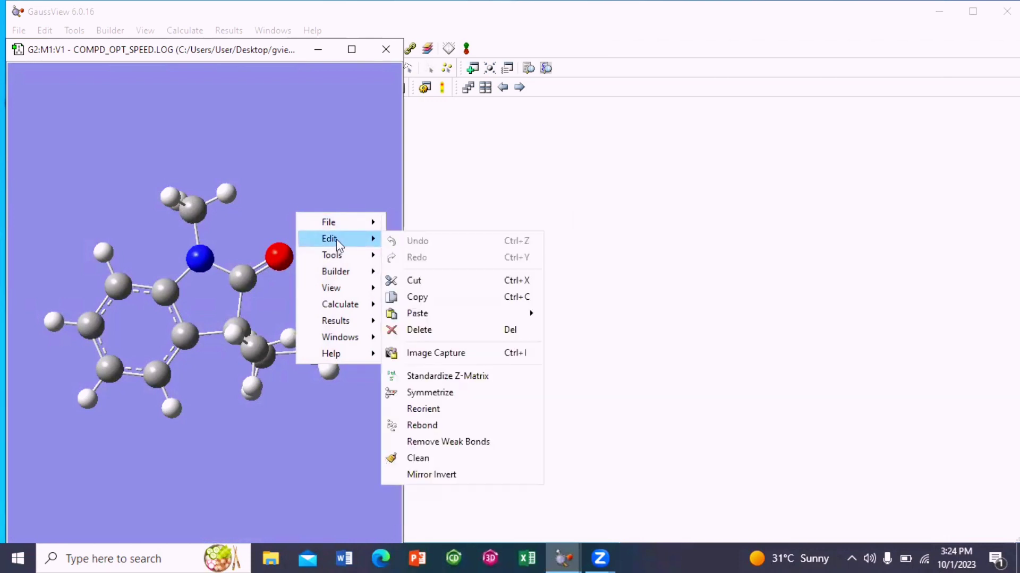
pyautogui.click(430, 296)
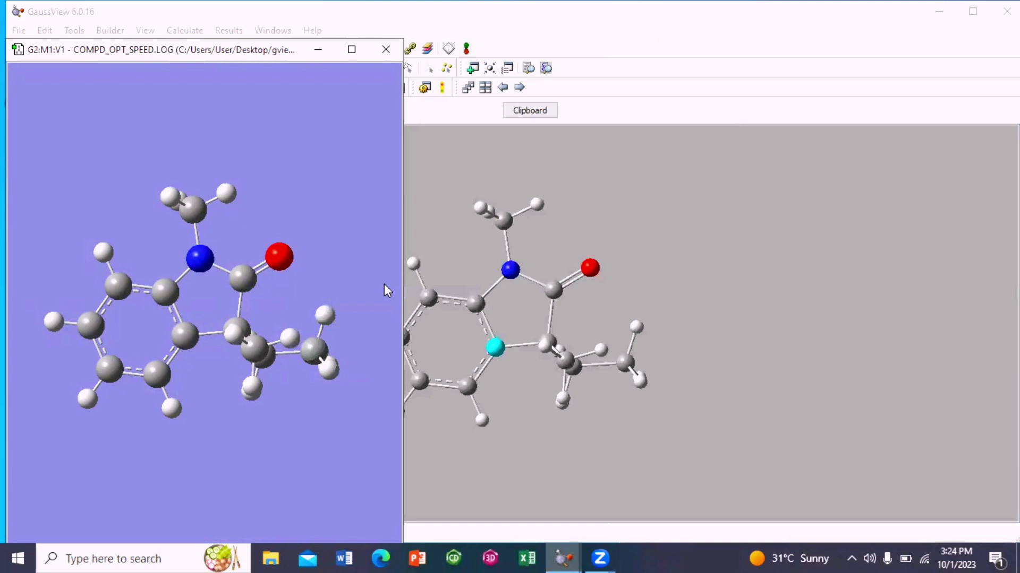
pyautogui.moveTo(563, 558)
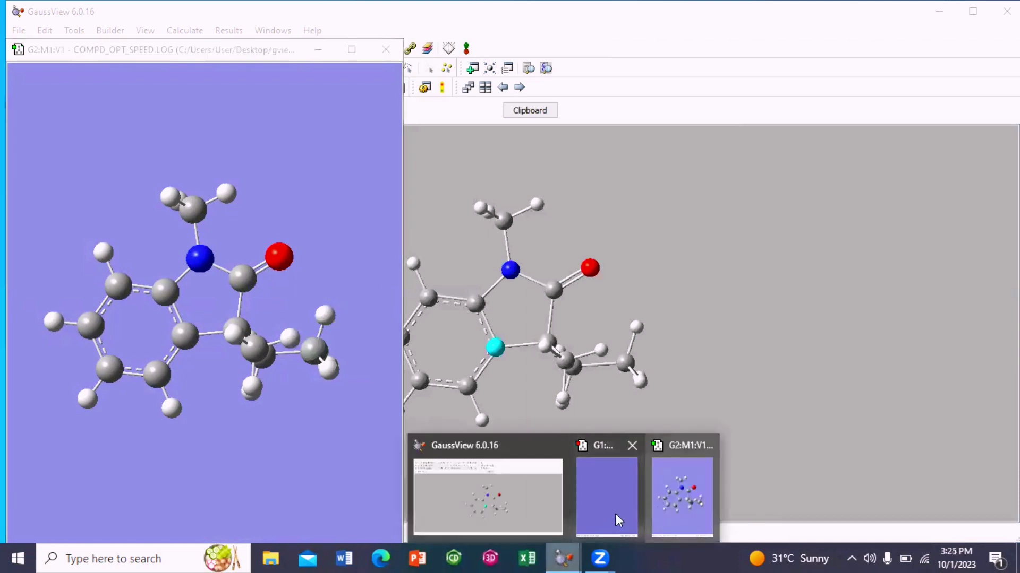
pyautogui.click(612, 514)
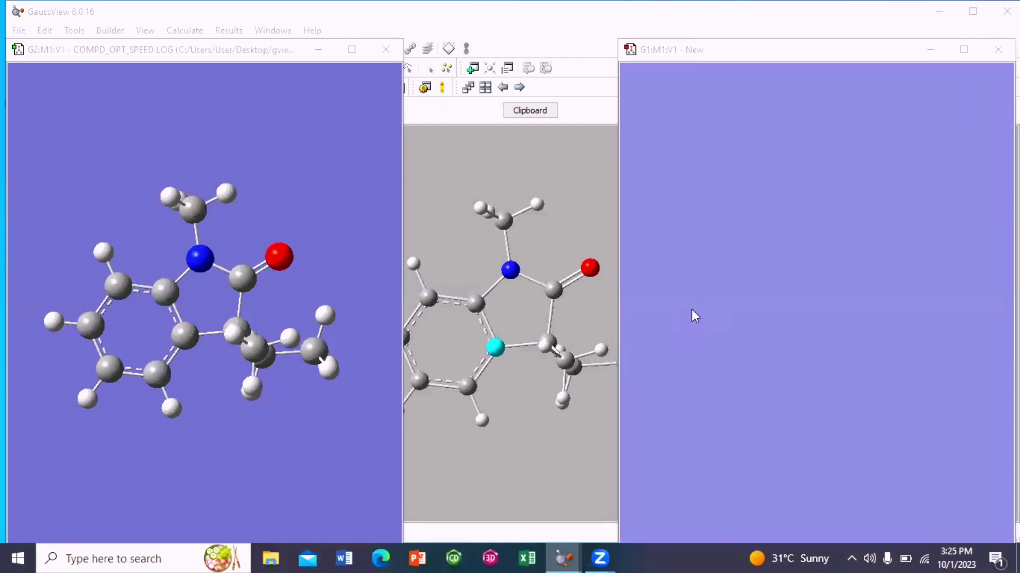
pyautogui.rightClick(767, 250)
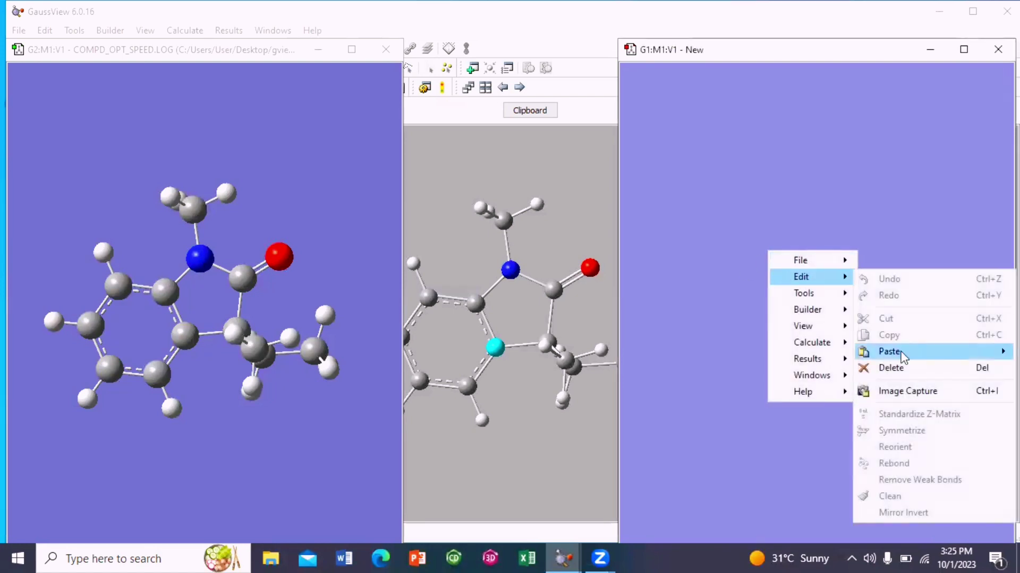
pyautogui.moveTo(889, 352)
pyautogui.click(732, 351)
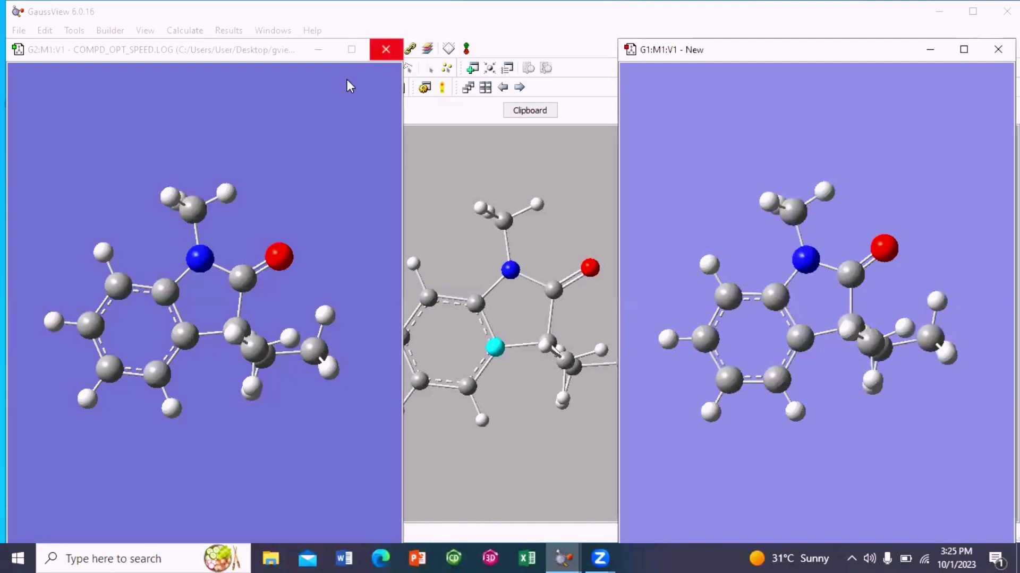
pyautogui.click(386, 50)
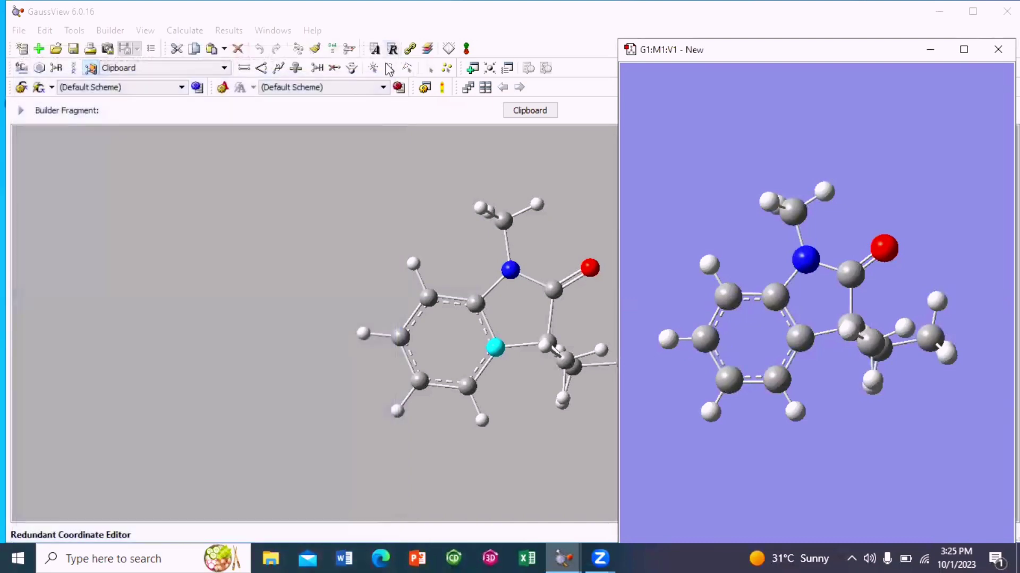
# Step: Start a Gaussian calculation setup for the pasted molecule, keeping the Energy job type
pyautogui.rightClick(682, 231)
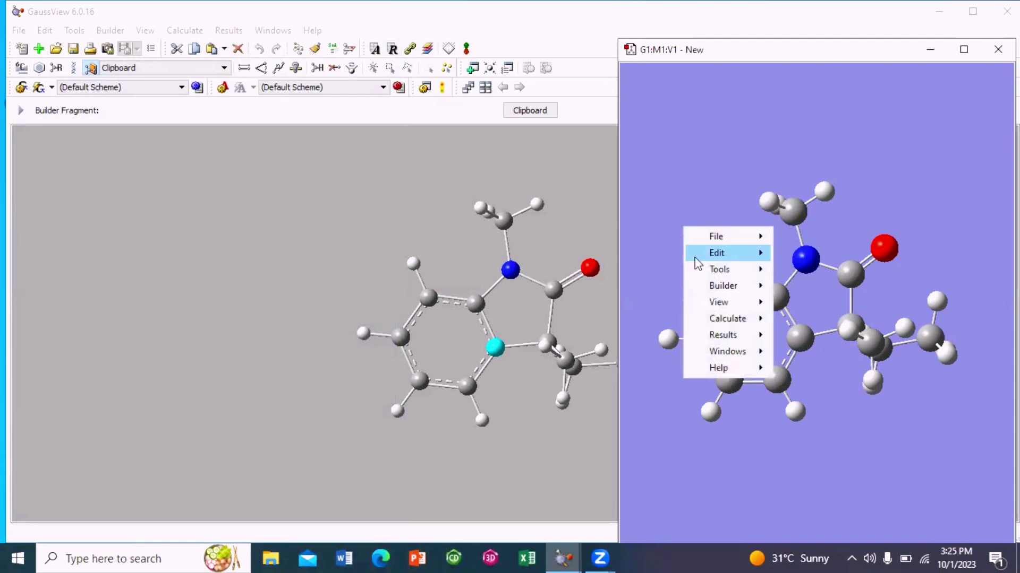
pyautogui.moveTo(728, 318)
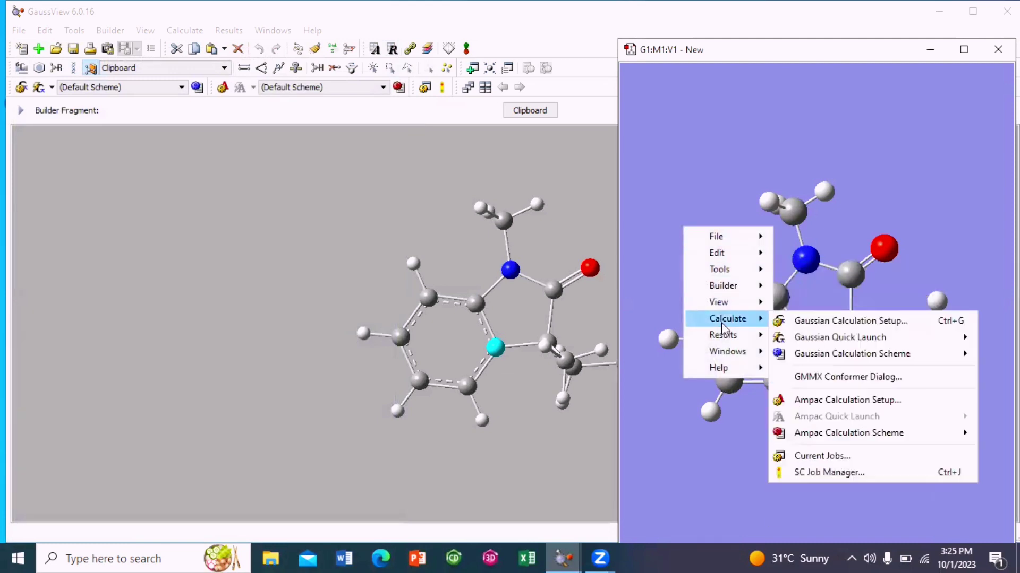
pyautogui.click(817, 321)
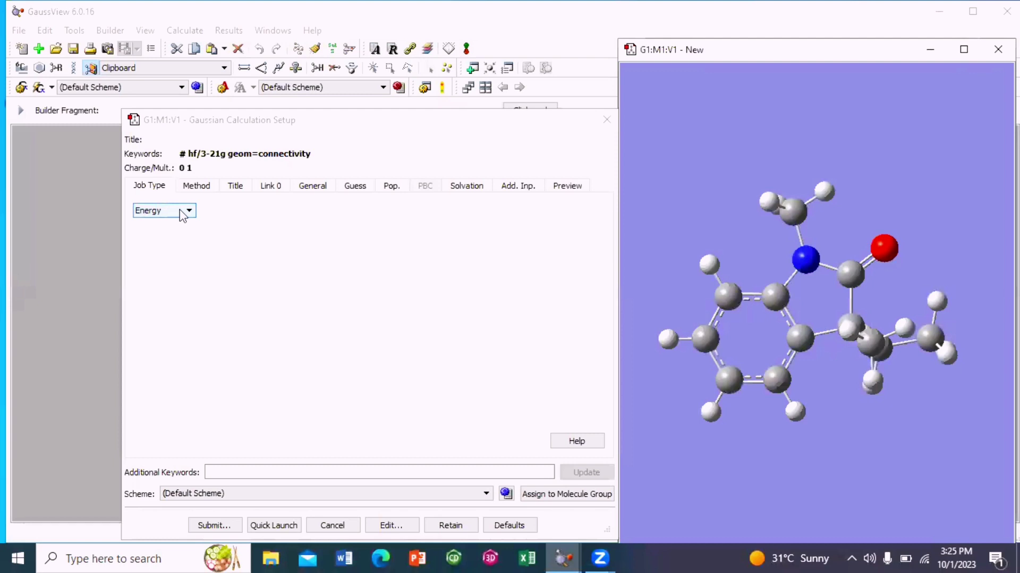
pyautogui.click(183, 212)
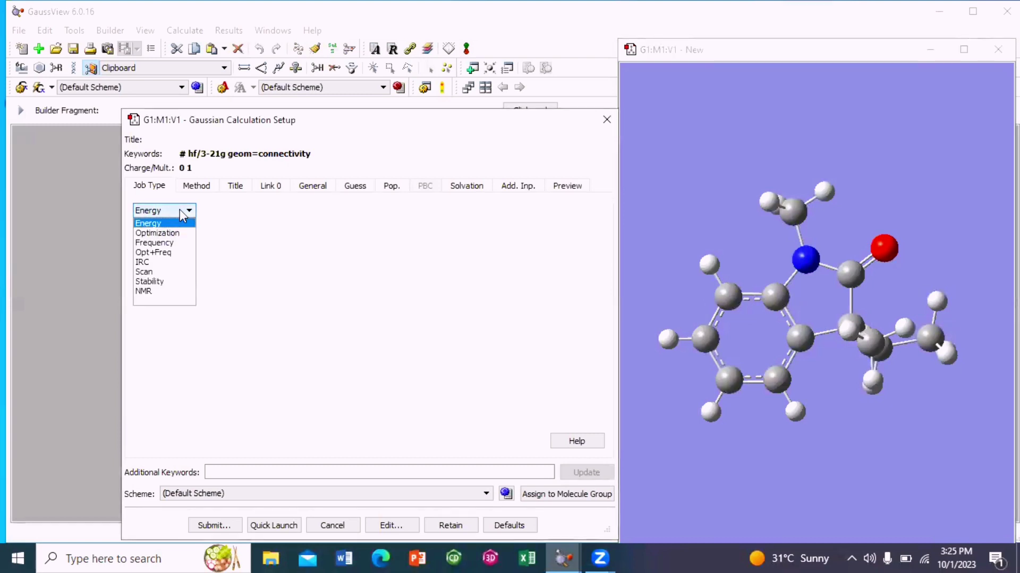
pyautogui.click(152, 223)
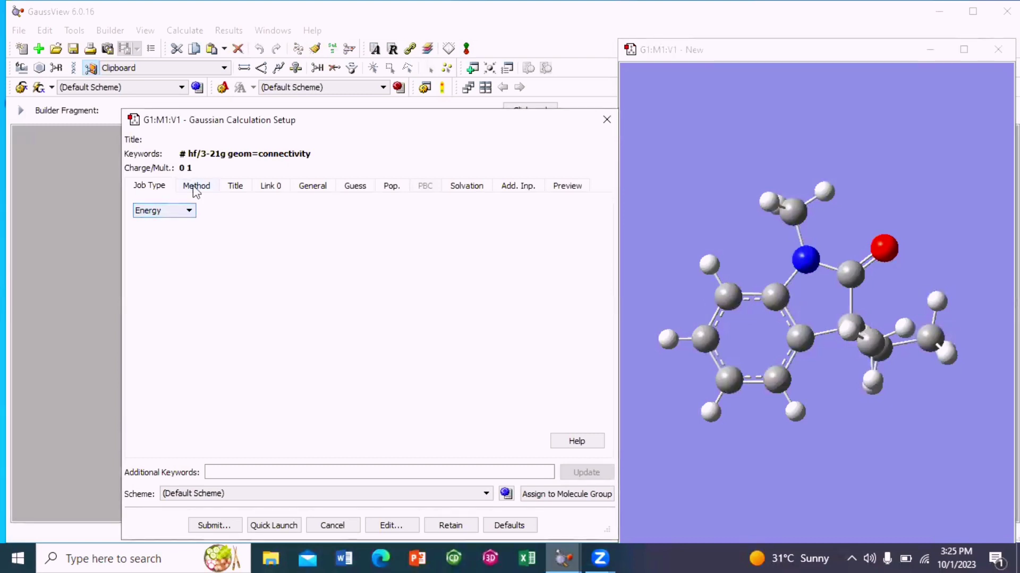
# Step: Set the method to TD-SCF with DFT B3LYP and the 6-31G basis set
pyautogui.click(196, 186)
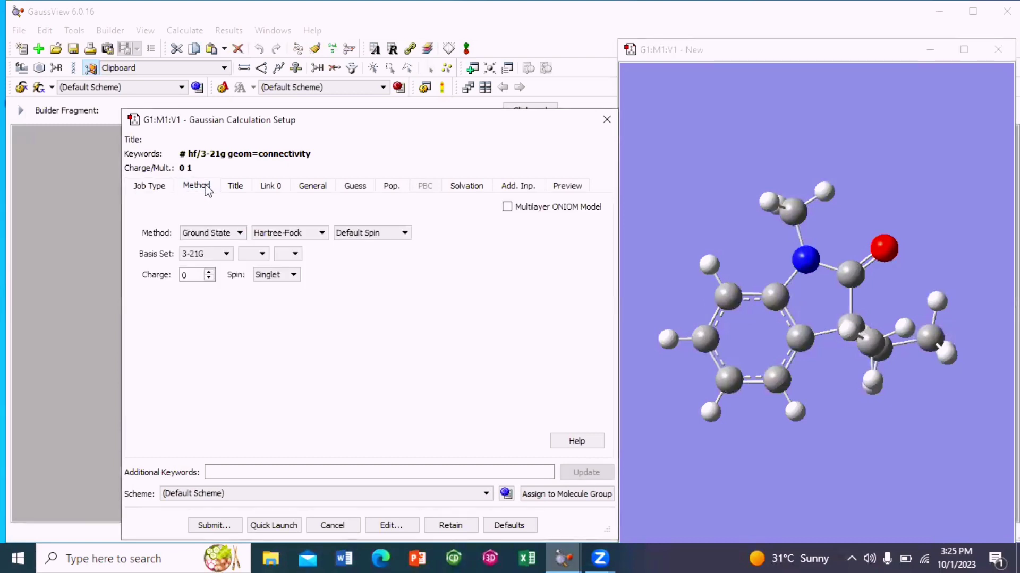
pyautogui.click(226, 236)
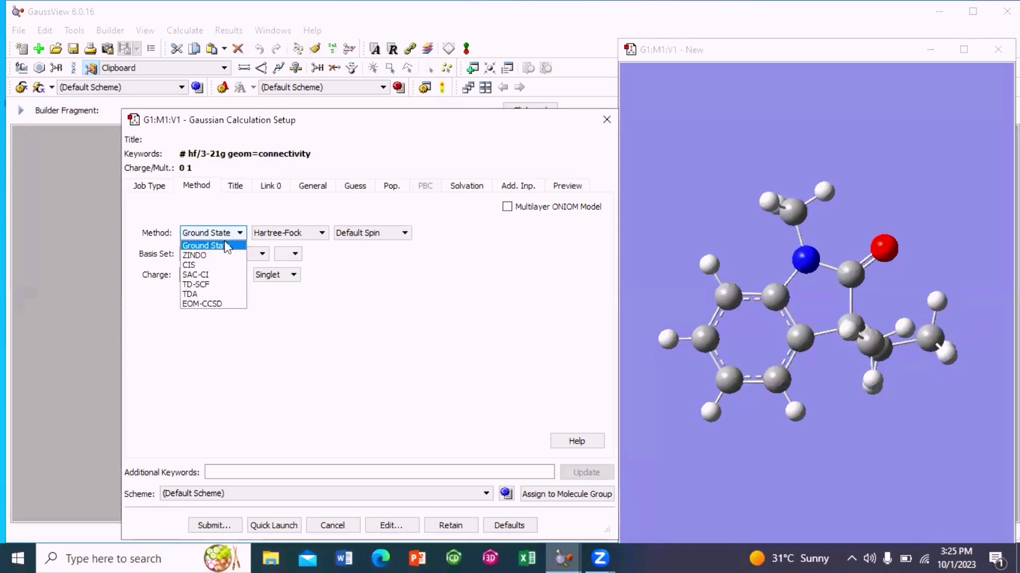
pyautogui.click(205, 286)
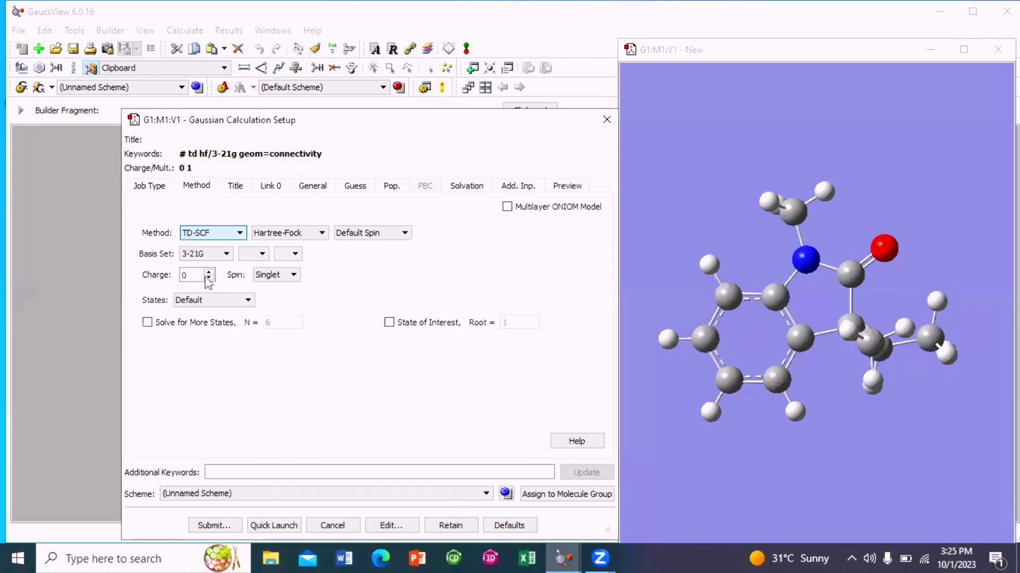
pyautogui.click(288, 233)
pyautogui.click(263, 275)
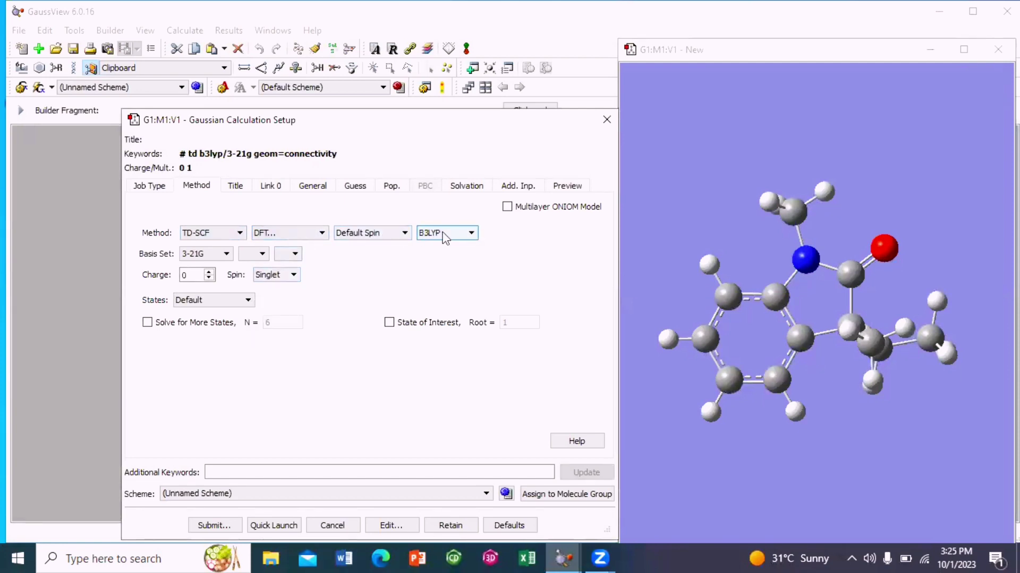
pyautogui.click(212, 254)
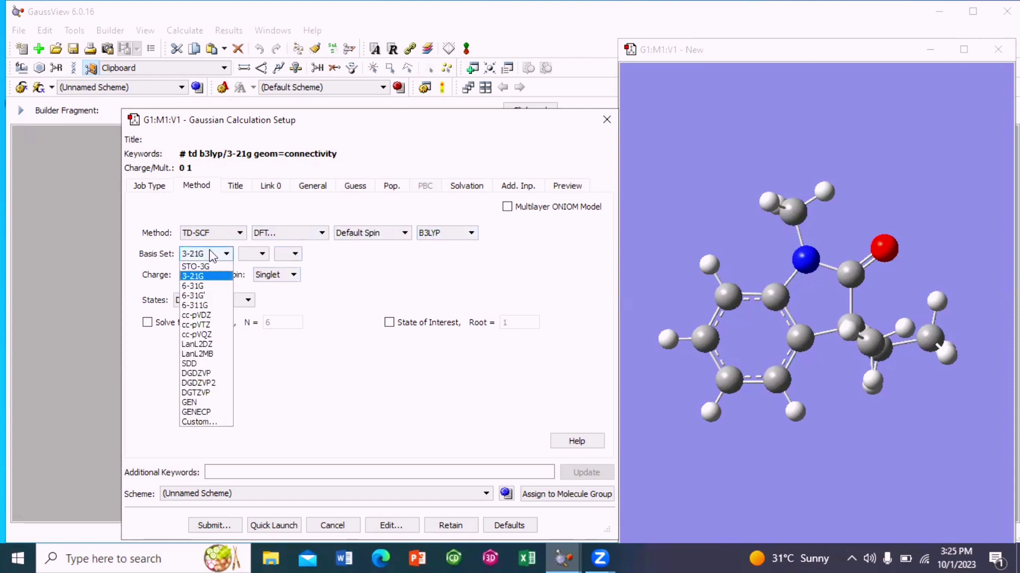
pyautogui.click(193, 286)
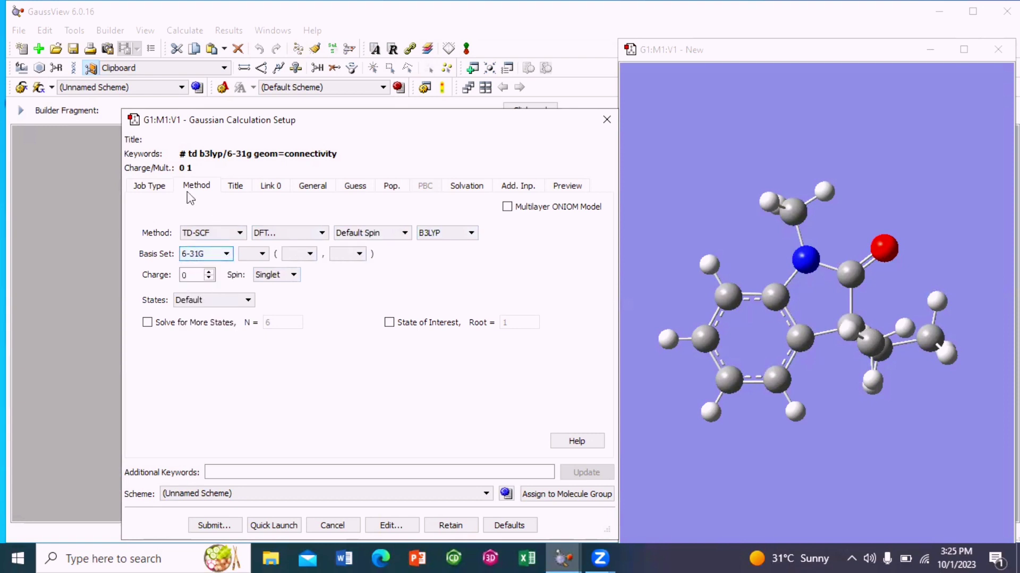
# Step: Go to the Title section to enter the job title Compd_Uv
pyautogui.click(240, 184)
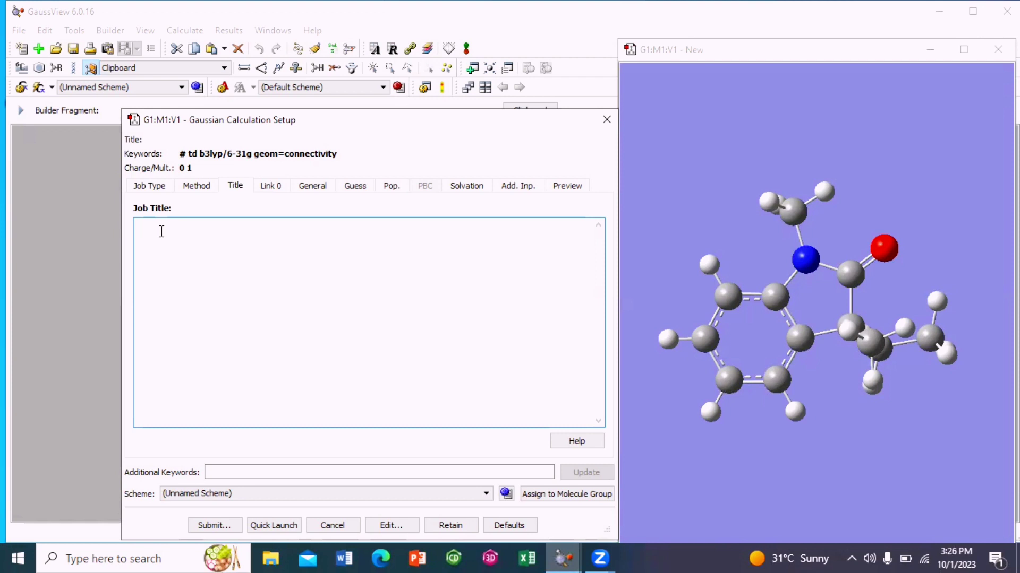
pyautogui.write('Comp')
pyautogui.write('d_')
pyautogui.write('Uv')
# Step: Review the Link 0, General, Pop., Solvation, Add. Inp. and Preview tabs, then submit
pyautogui.click(266, 190)
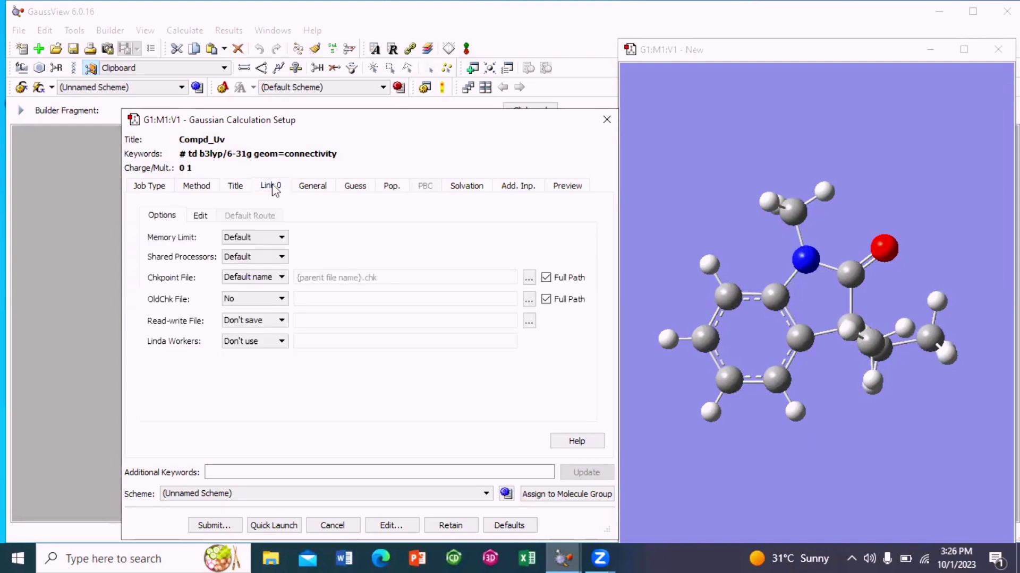
pyautogui.click(313, 186)
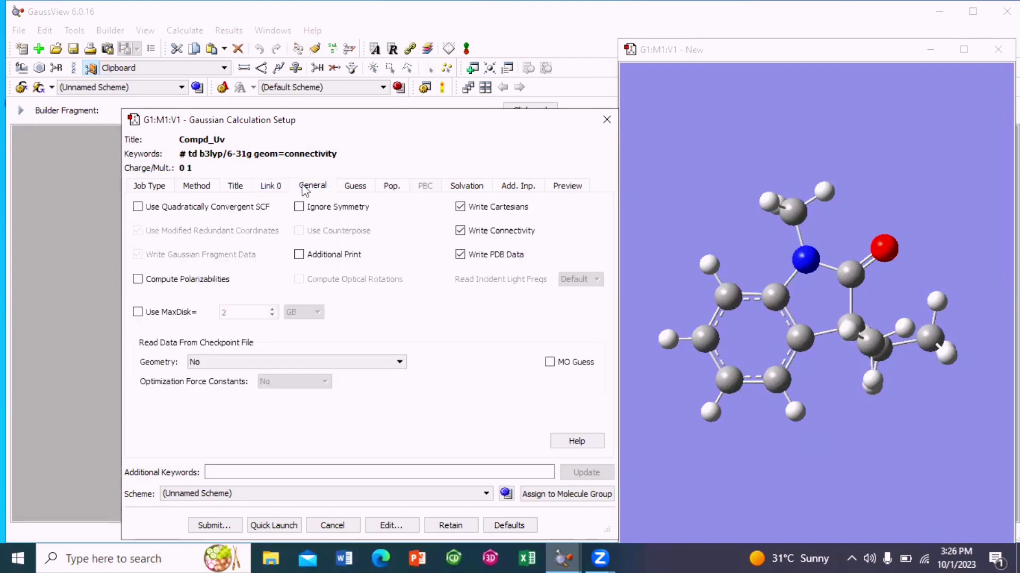
pyautogui.click(391, 185)
pyautogui.click(466, 185)
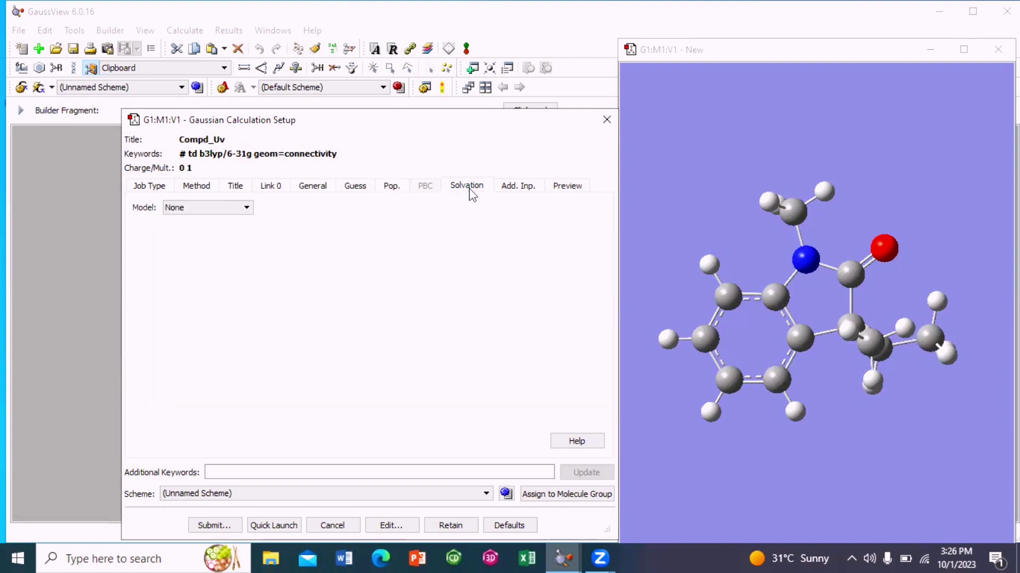
pyautogui.click(517, 186)
pyautogui.click(566, 187)
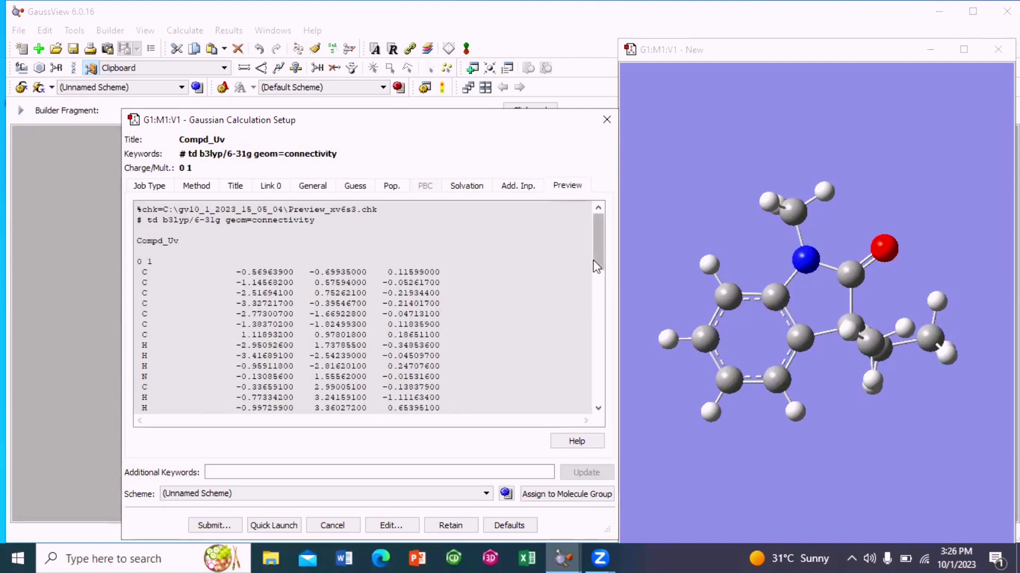
pyautogui.moveTo(598, 239); pyautogui.dragTo(604, 407)
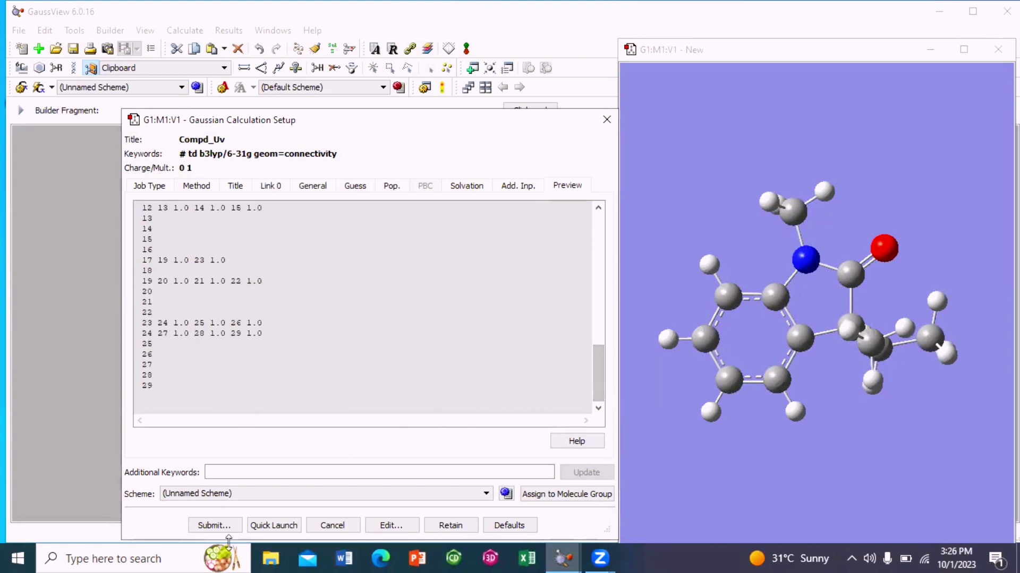
pyautogui.click(211, 526)
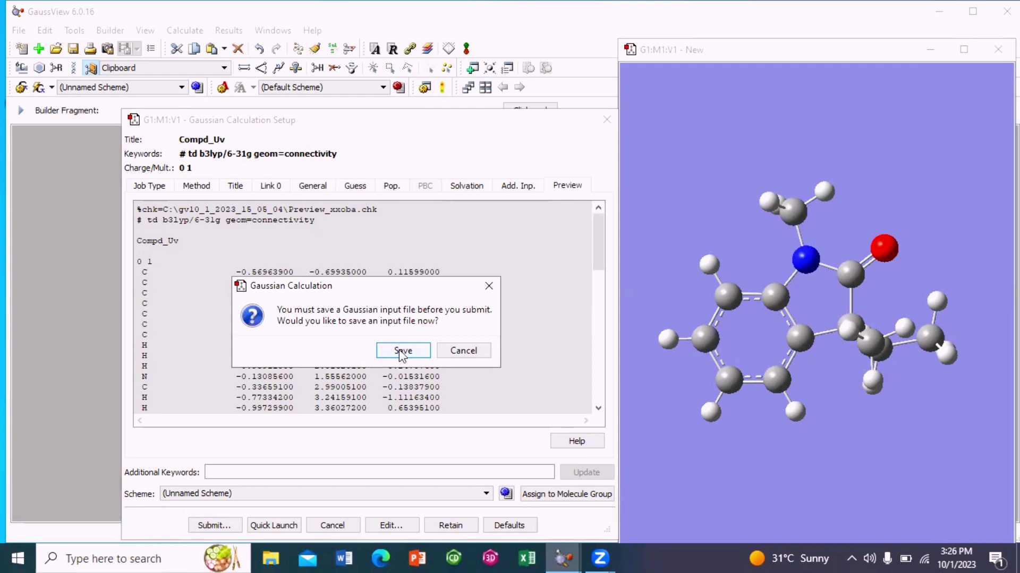
# Step: Save the job input as Compd-Uv.gjf, correcting a mistyped letter in the name
pyautogui.click(403, 352)
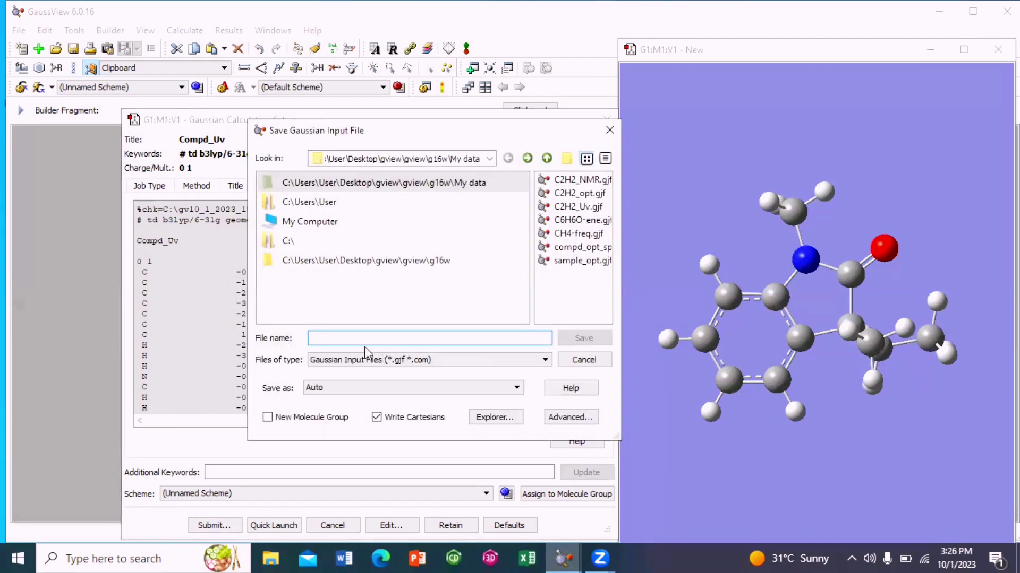
pyautogui.write('c')
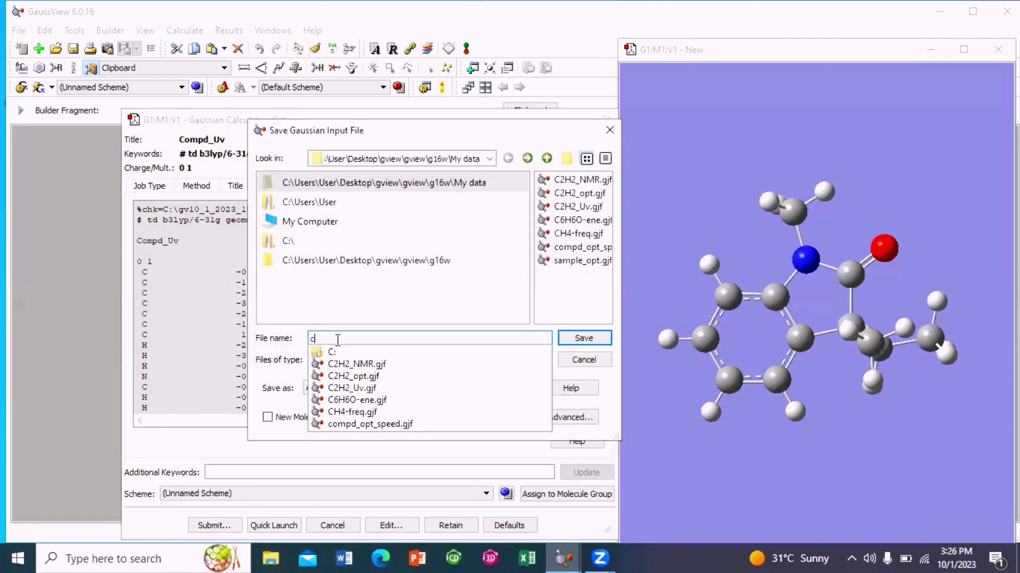
pyautogui.press('BackSpace')
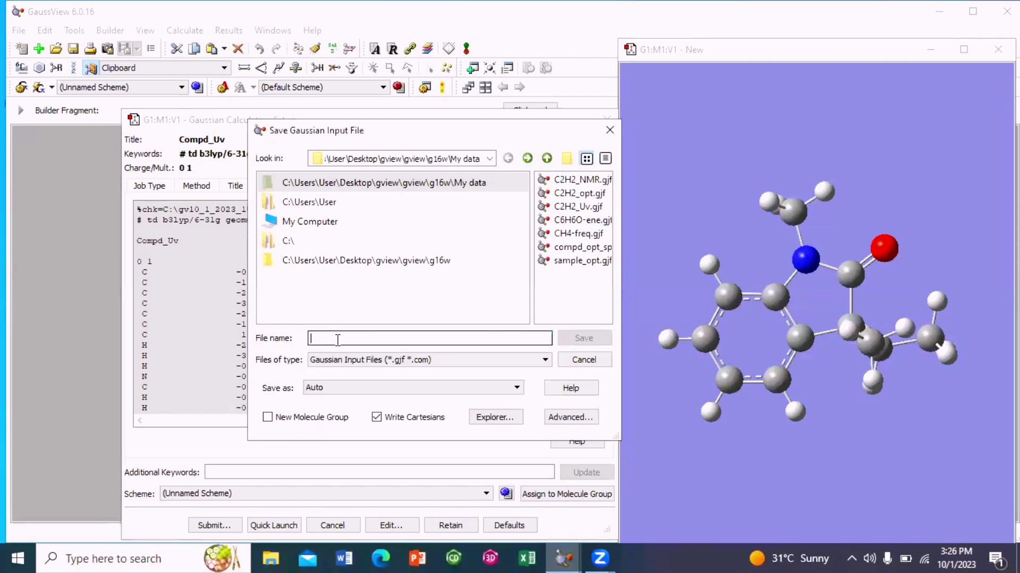
pyautogui.write('Compd')
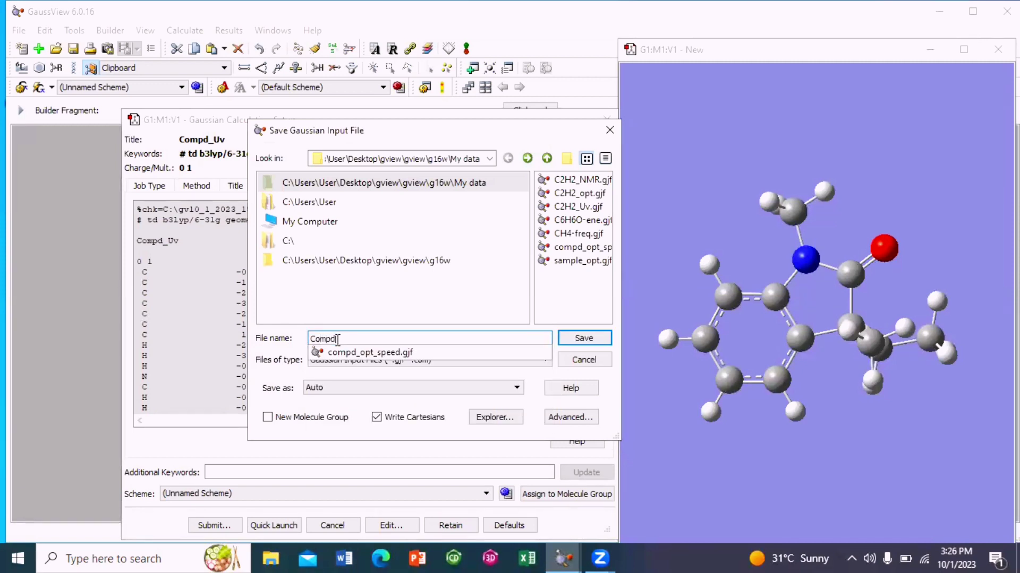
pyautogui.write('_Uv')
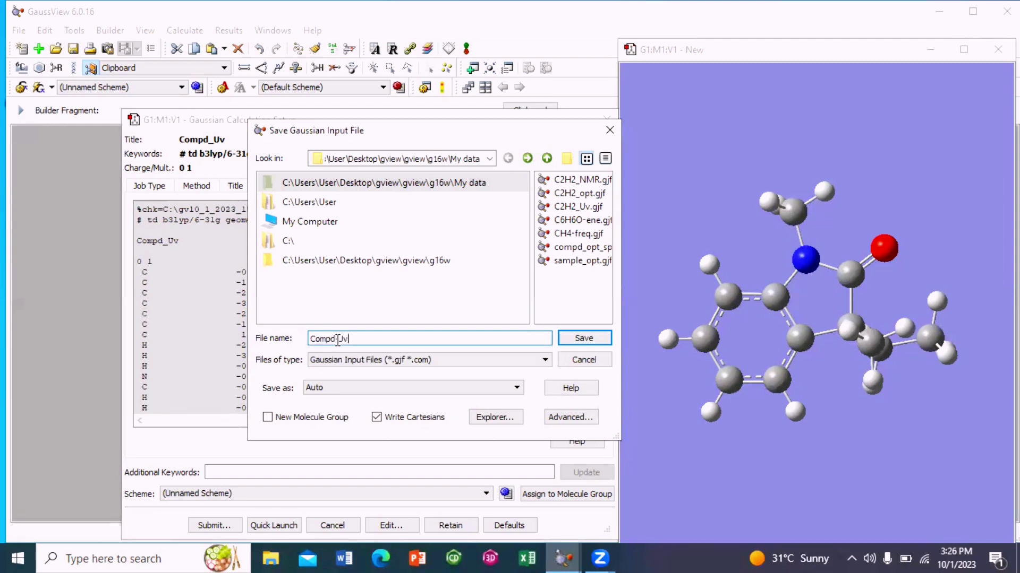
pyautogui.click(584, 339)
pyautogui.click(584, 338)
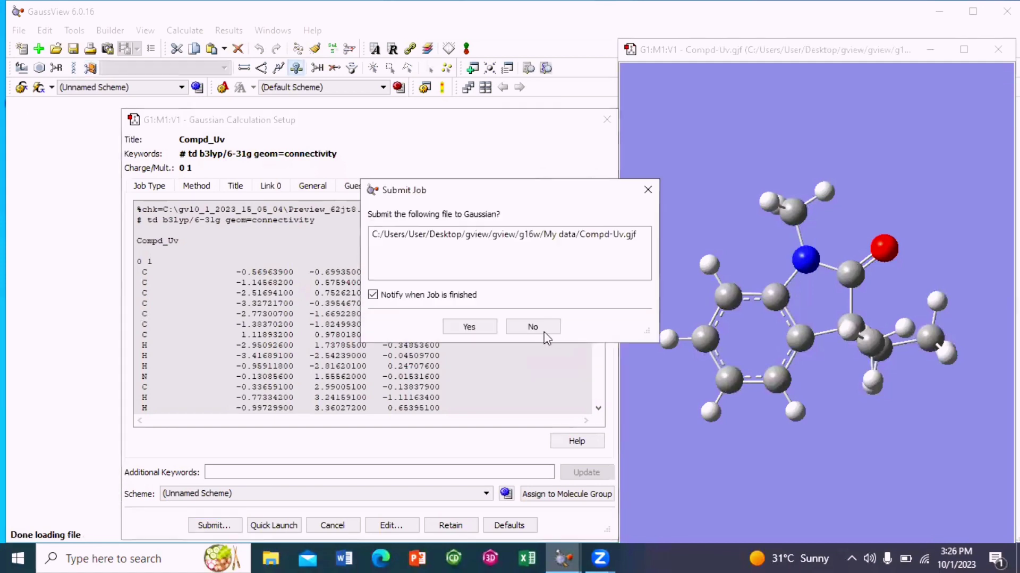
# Step: Send Compd-Uv to Gaussian and dismiss error #2065 while the job runs to completion
pyautogui.click(465, 328)
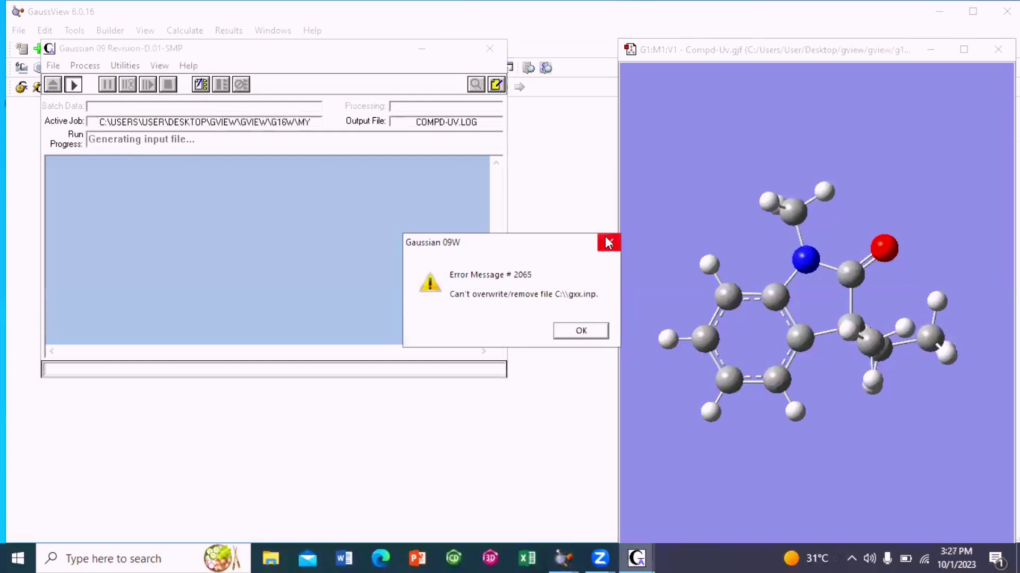
pyautogui.click(607, 242)
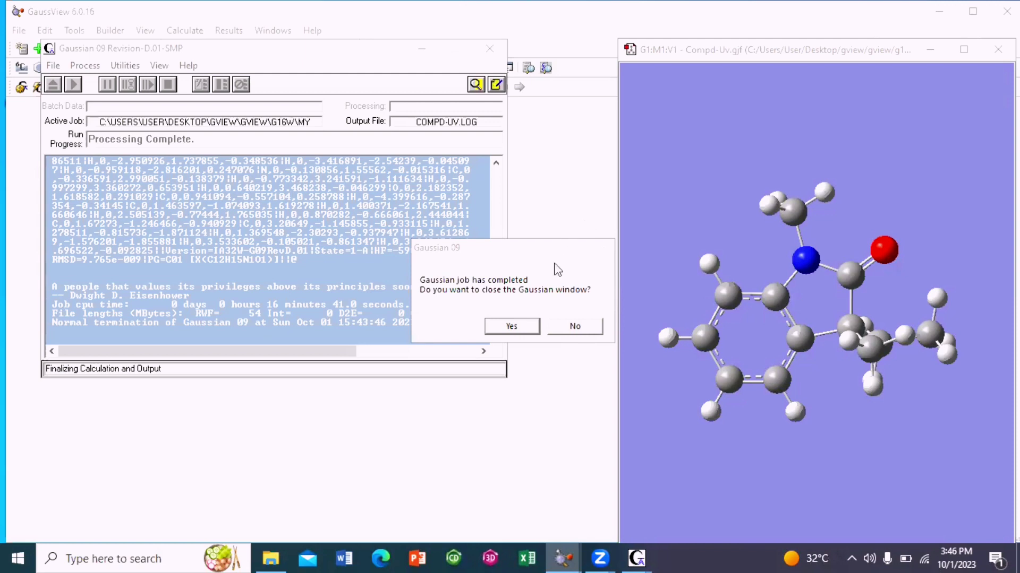
# Step: Close Gaussian, open Compd-Uv.log rather than the checkpoint, and close the G1 input window
pyautogui.click(513, 327)
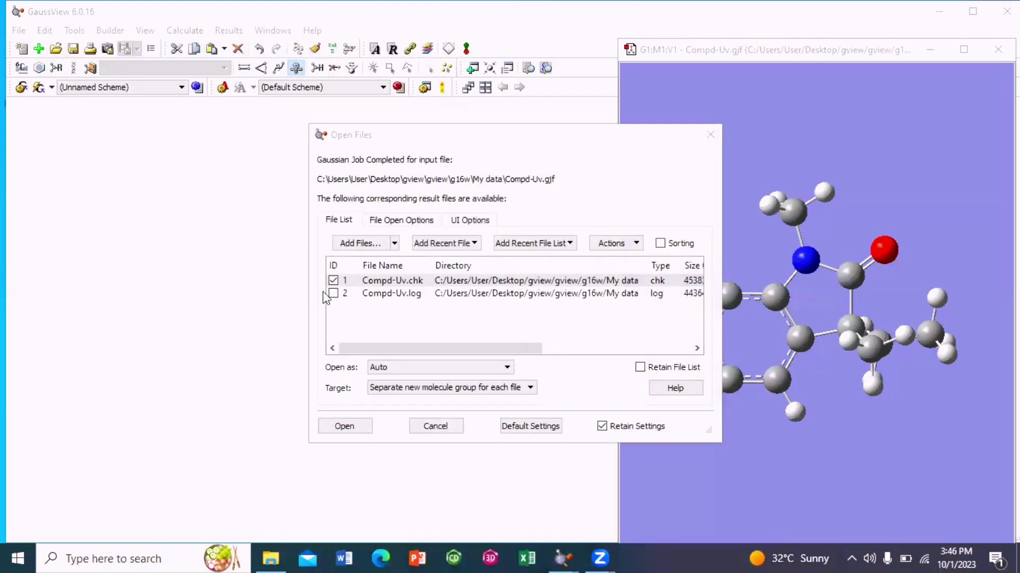
pyautogui.click(333, 281)
pyautogui.click(333, 295)
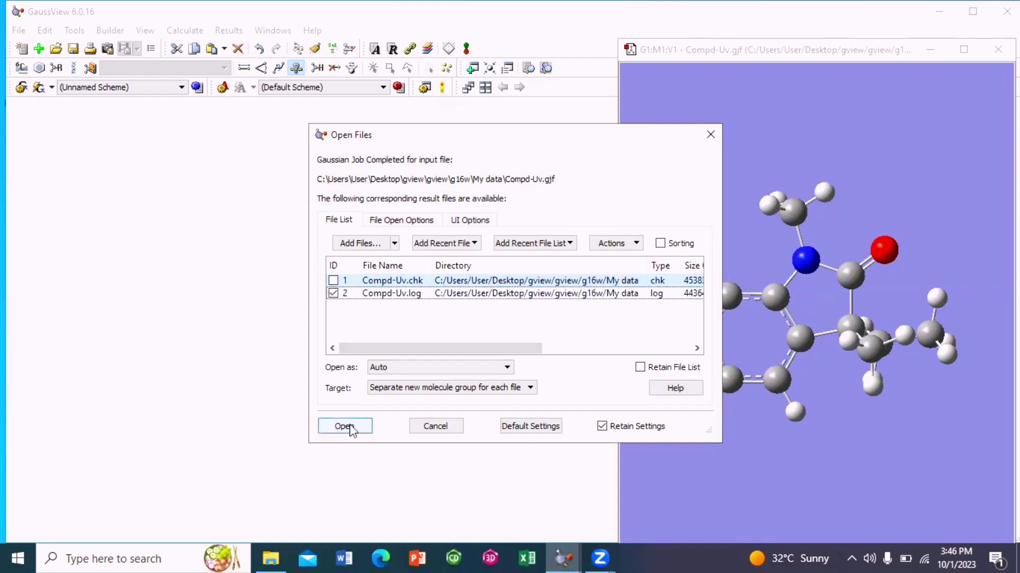
pyautogui.click(344, 427)
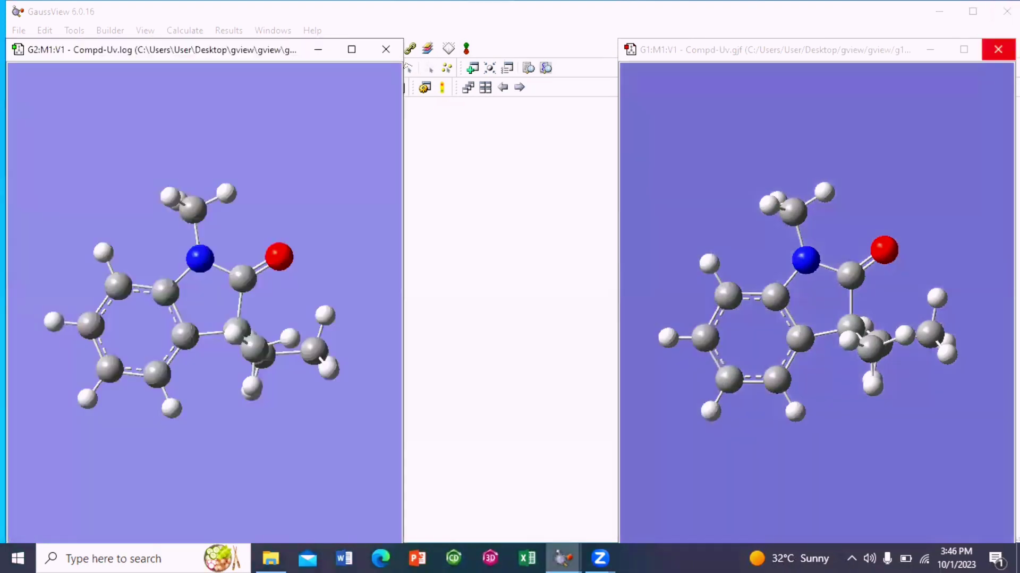
pyautogui.click(997, 50)
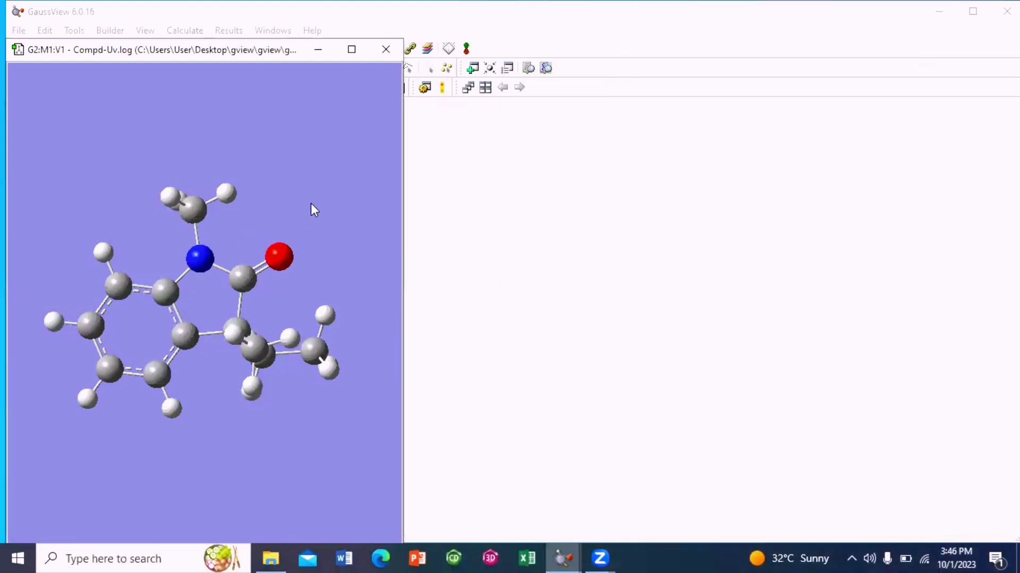
# Step: Show the Compd-Uv UV-Vis and ECD plots with Show All Plots, maximizing the Electronic Spectra window
pyautogui.rightClick(311, 210)
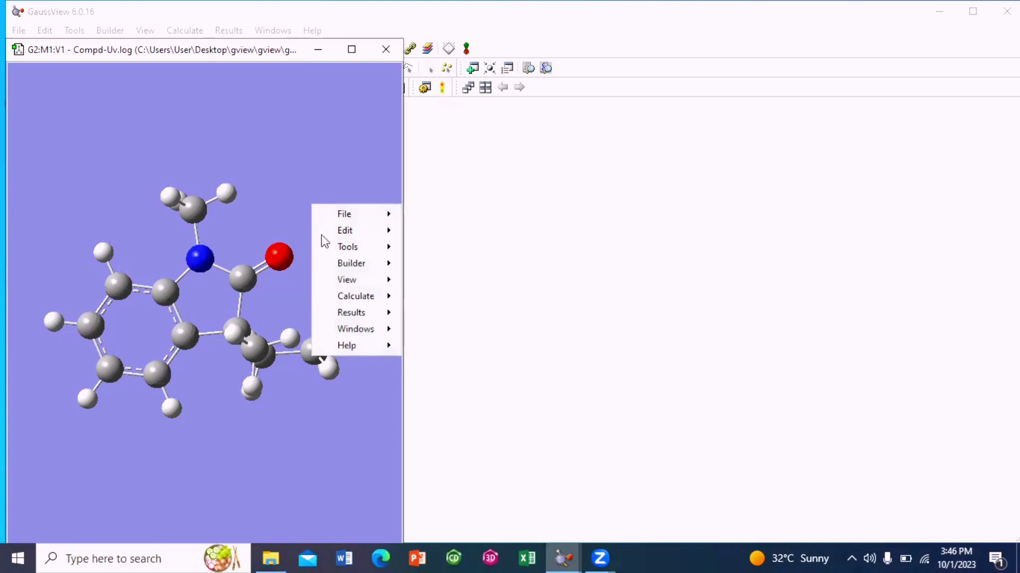
pyautogui.moveTo(351, 313)
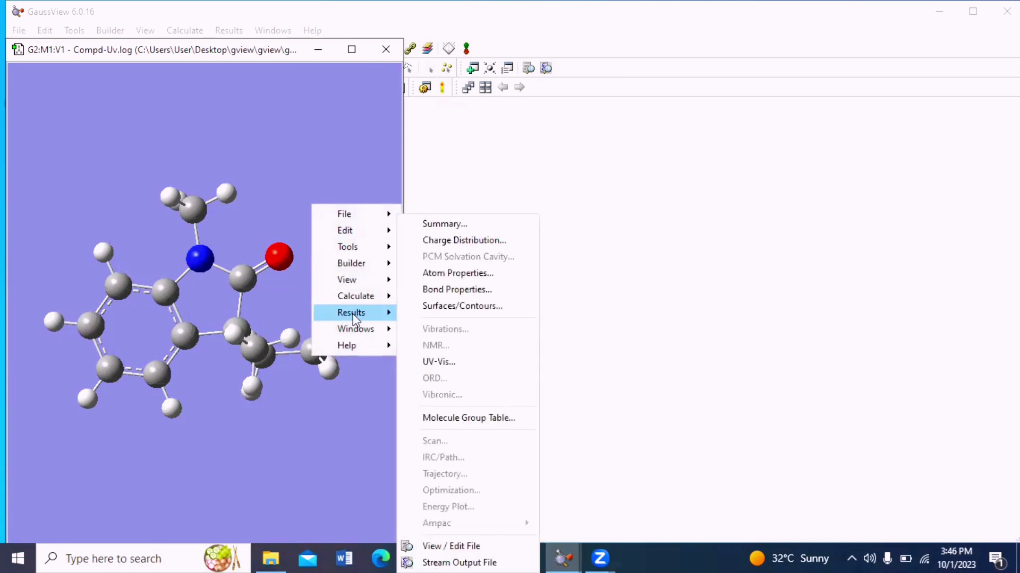
pyautogui.click(445, 366)
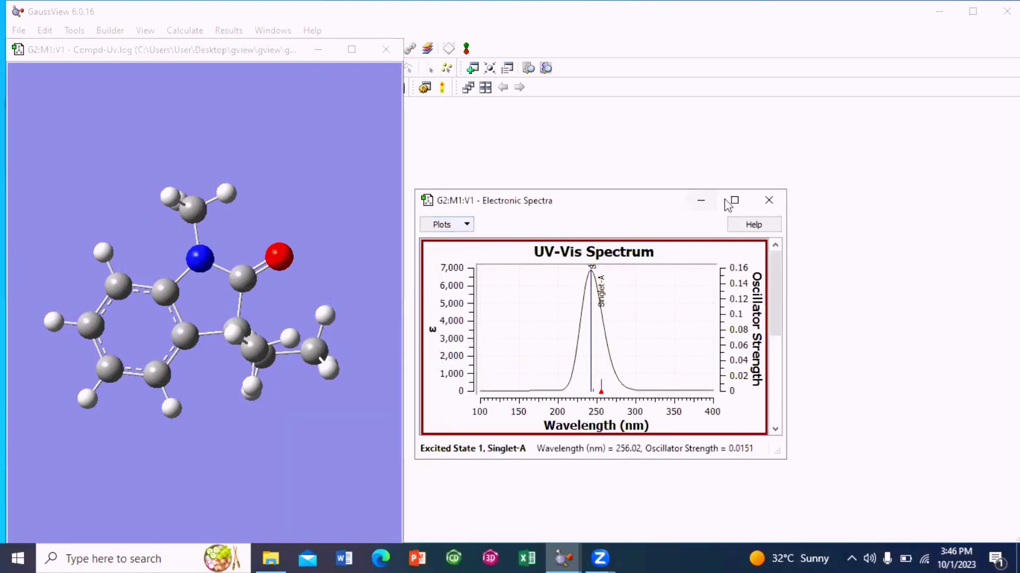
pyautogui.click(572, 97)
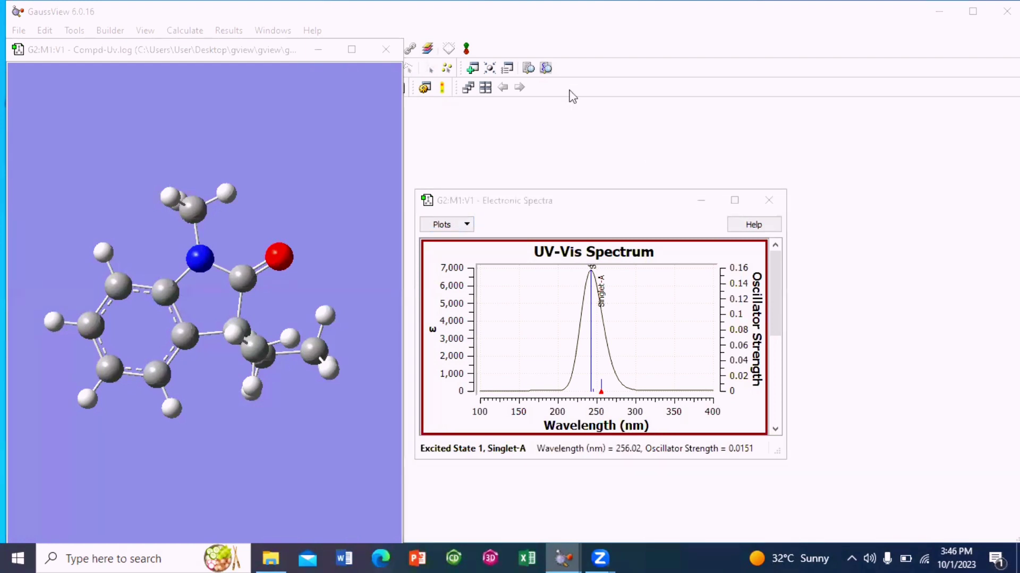
pyautogui.click(461, 226)
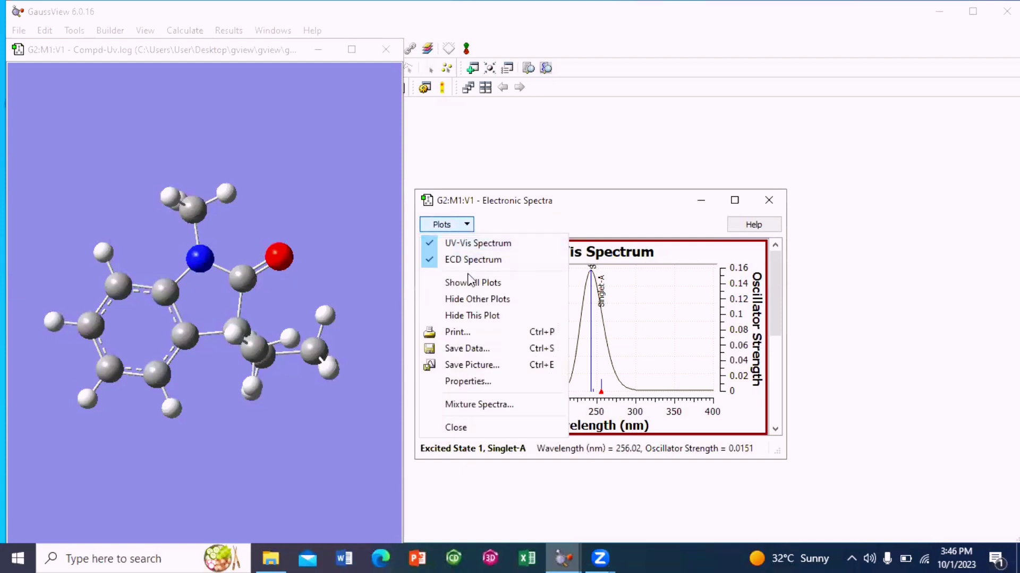
pyautogui.click(469, 282)
pyautogui.click(461, 230)
pyautogui.click(472, 283)
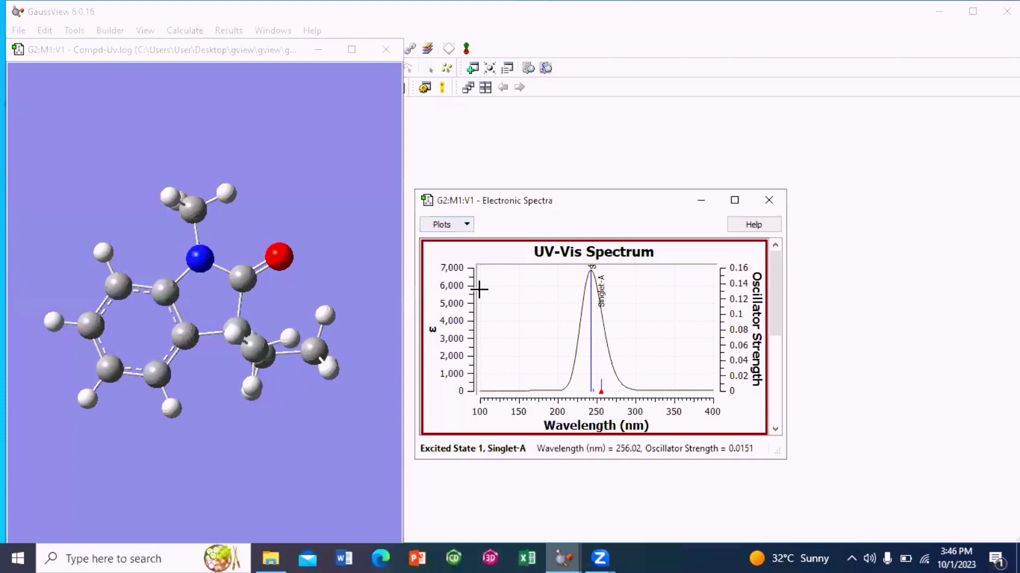
pyautogui.click(734, 200)
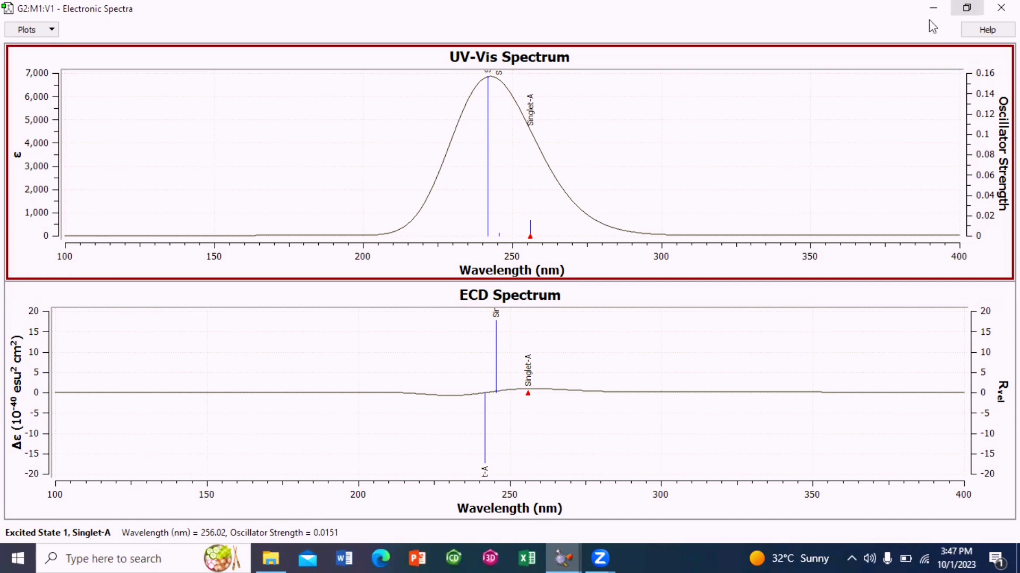
# Step: Restore the spectra window and create a Compd-Uv.log mixture spectrum via Plots > Mixture Spectra
pyautogui.click(966, 7)
pyautogui.click(443, 225)
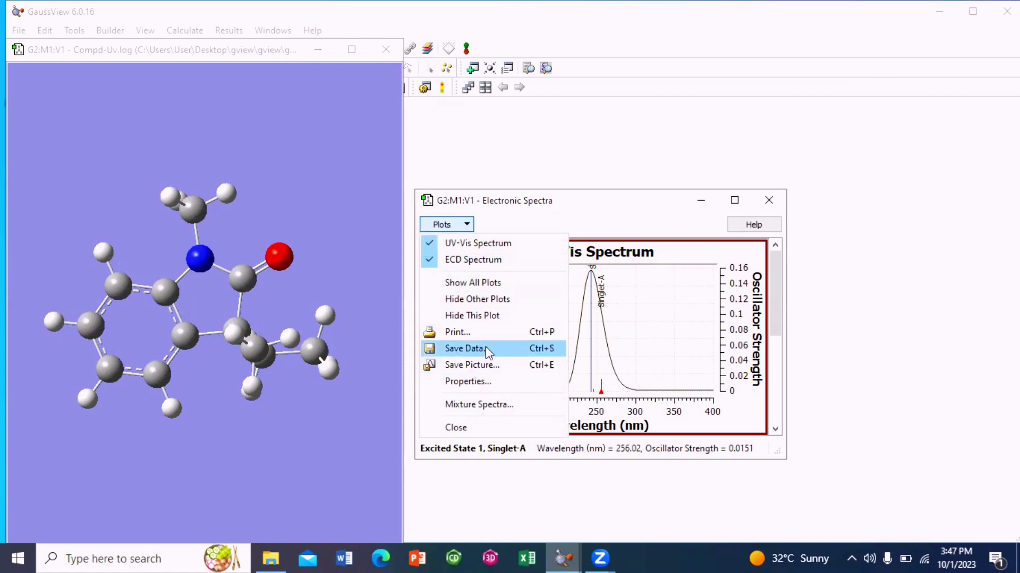
pyautogui.click(485, 348)
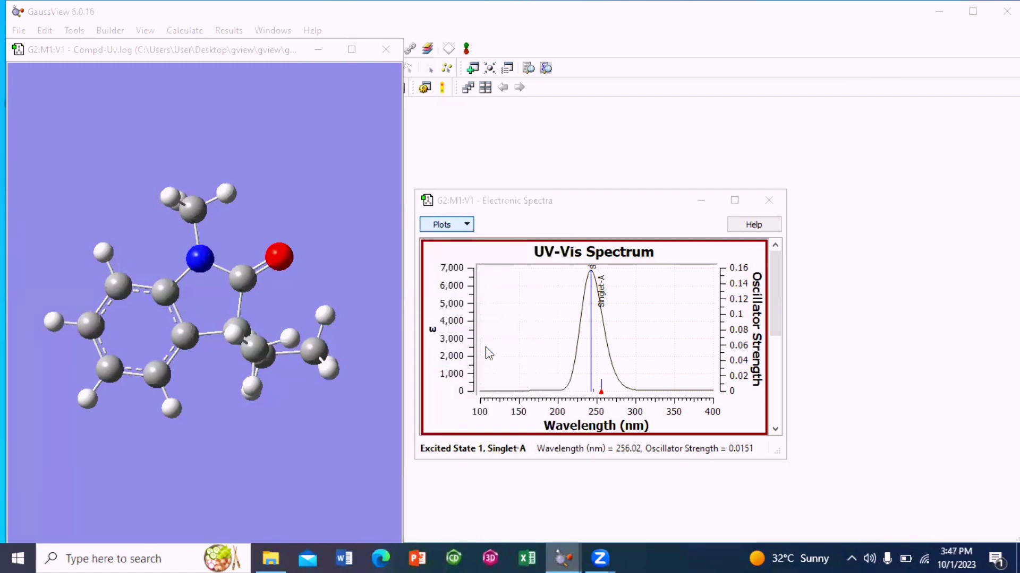
pyautogui.click(453, 230)
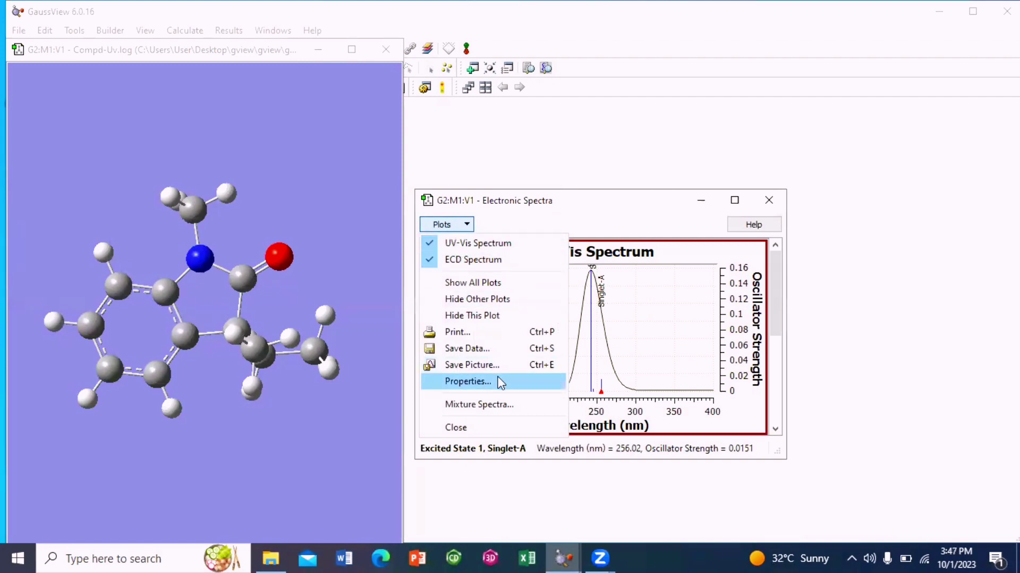
pyautogui.click(502, 408)
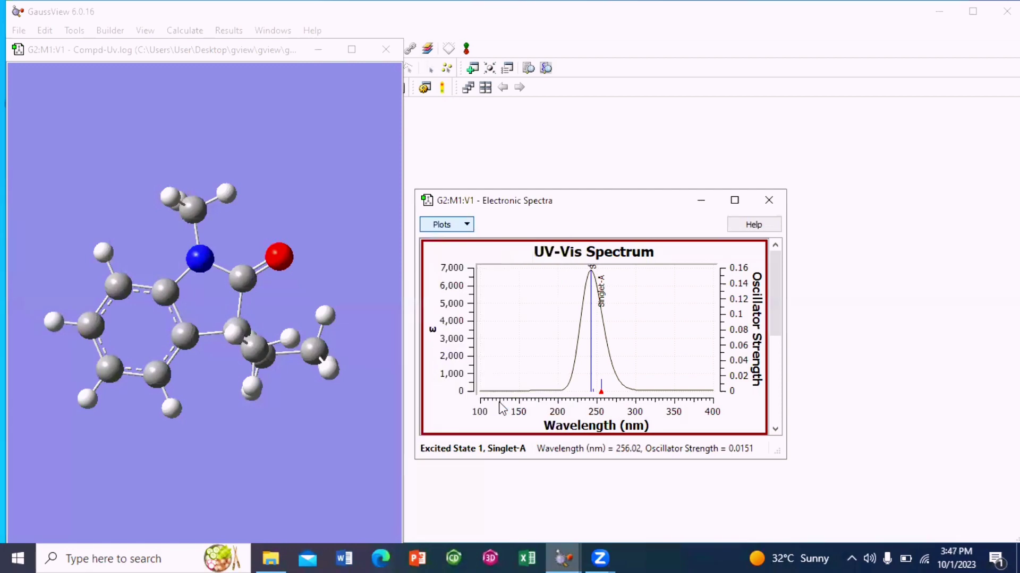
pyautogui.click(441, 226)
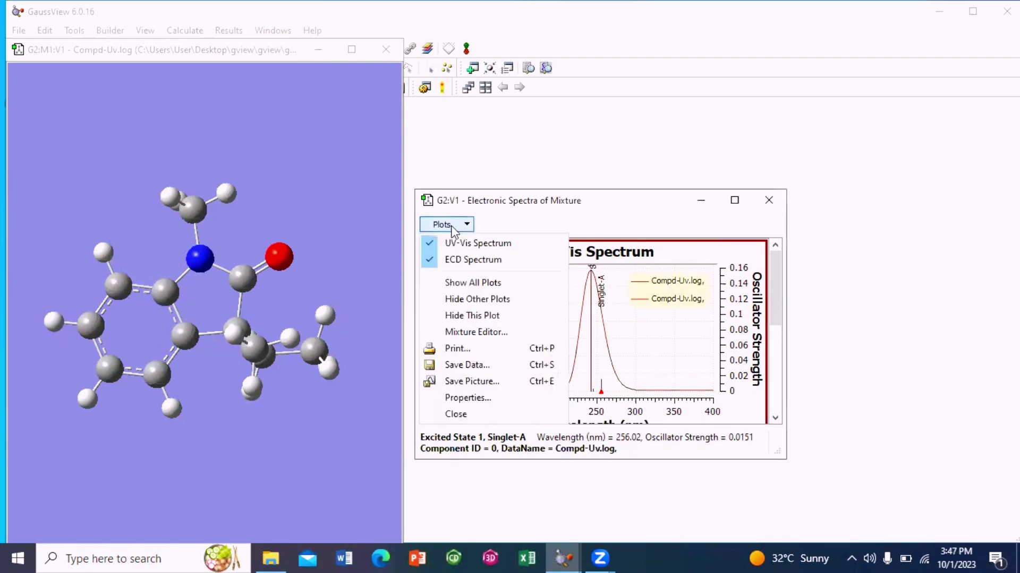
pyautogui.click(470, 399)
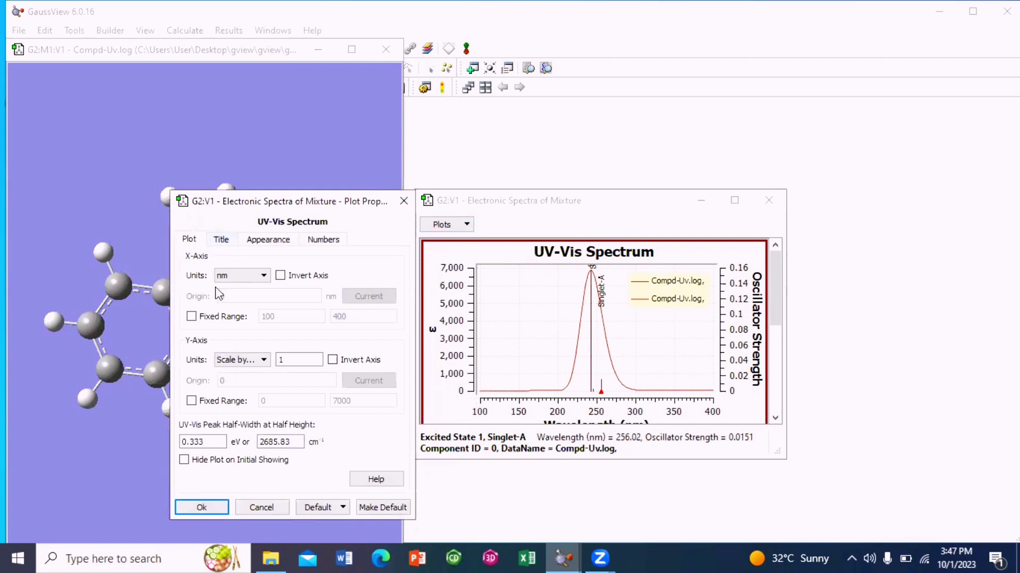
pyautogui.click(232, 240)
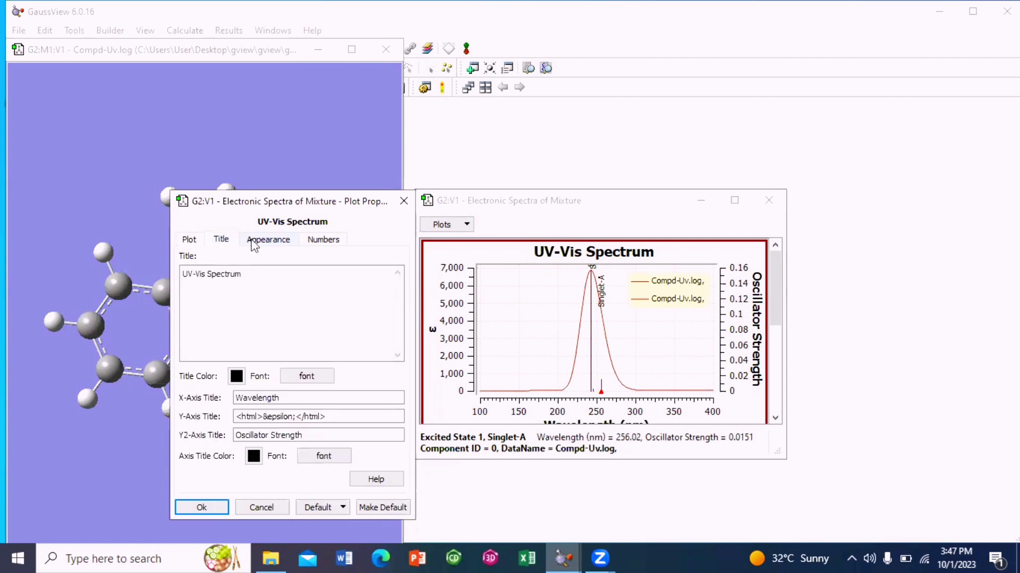
pyautogui.click(263, 240)
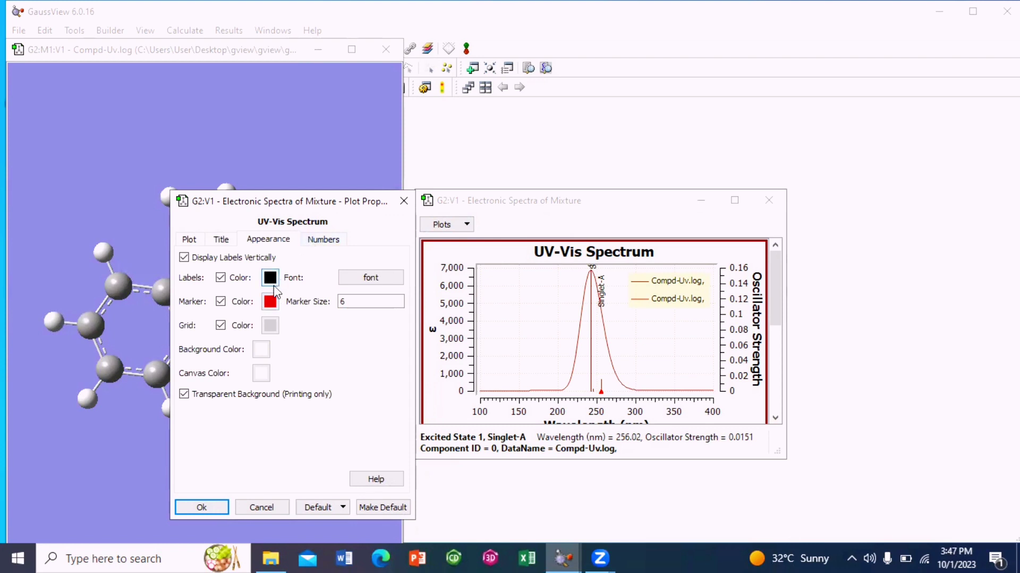
pyautogui.click(324, 240)
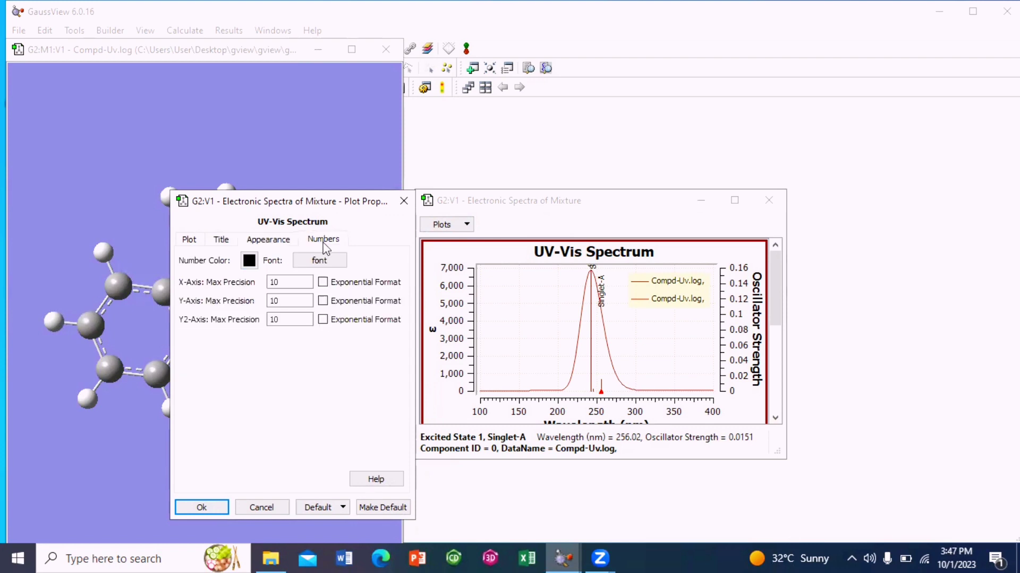
pyautogui.click(403, 203)
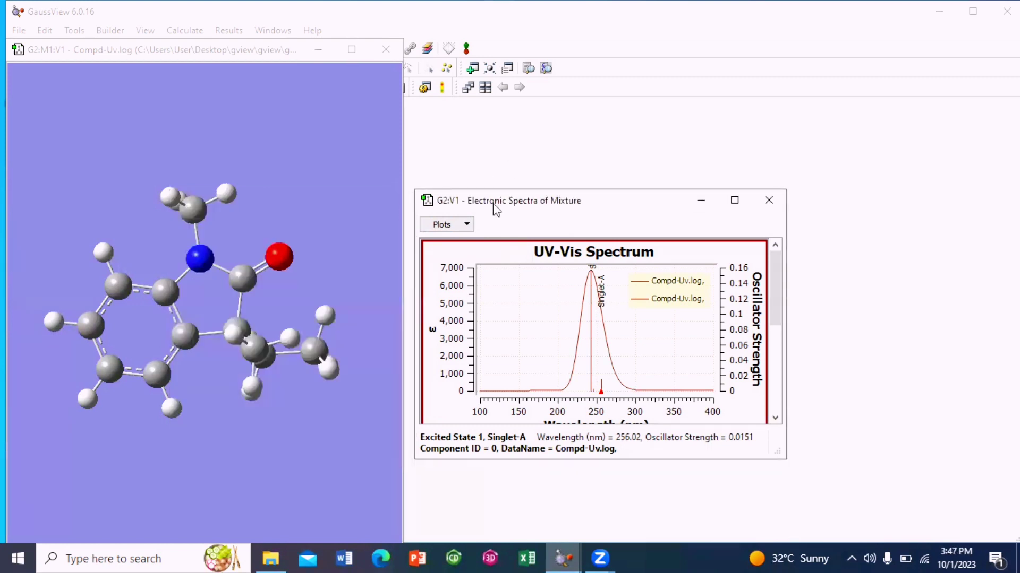